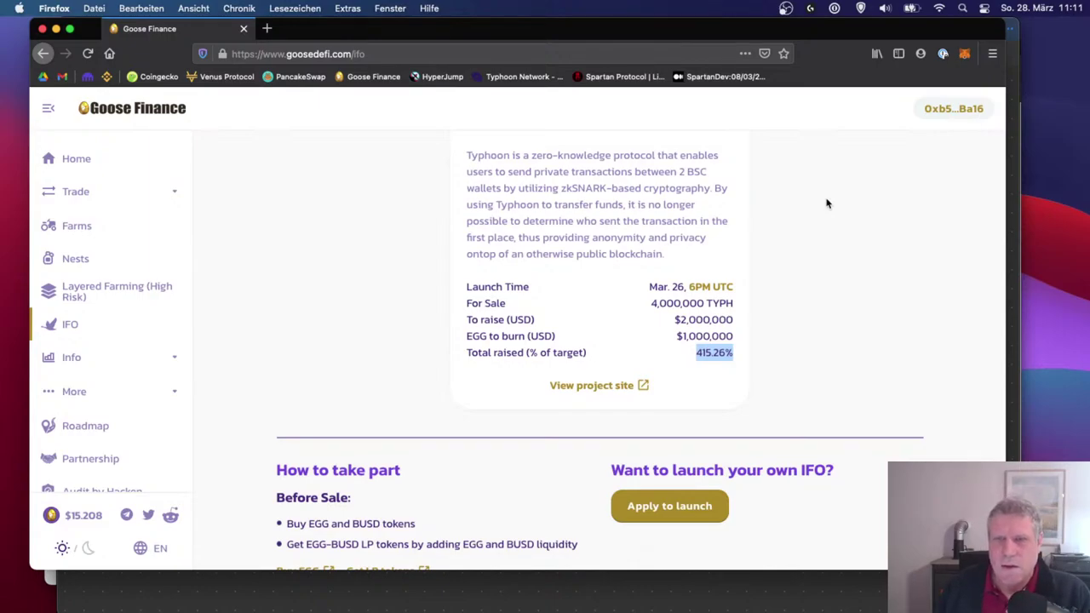
- Switch to the Investments - aktuell spreadsheet and examine the GooseFinance sheet's assets, wallet holdings, equity and profit, including the TYPH entry
key(ctrl+Up)
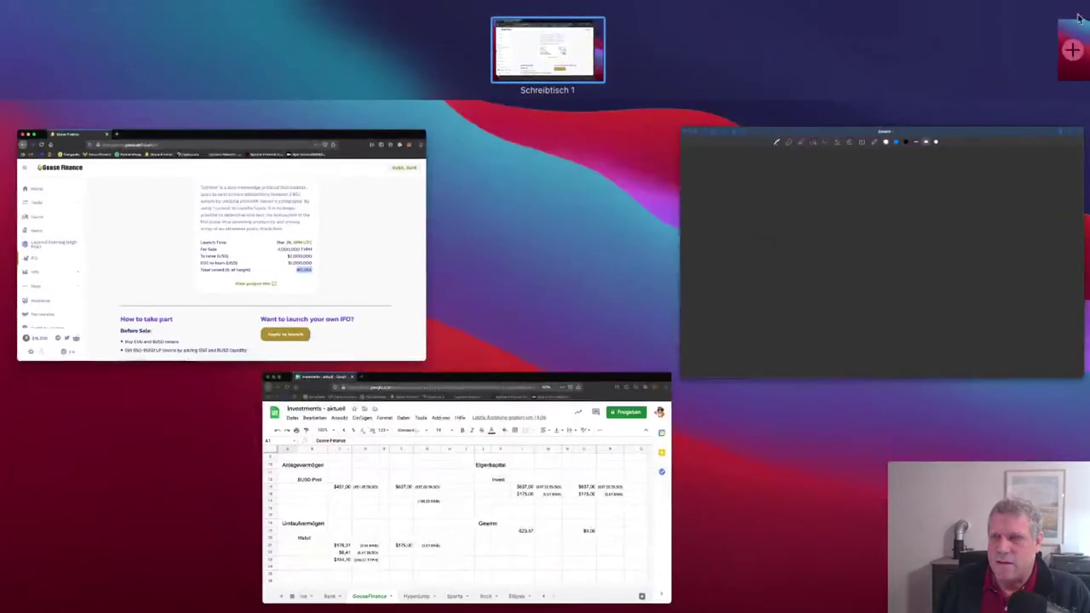
click(438, 477)
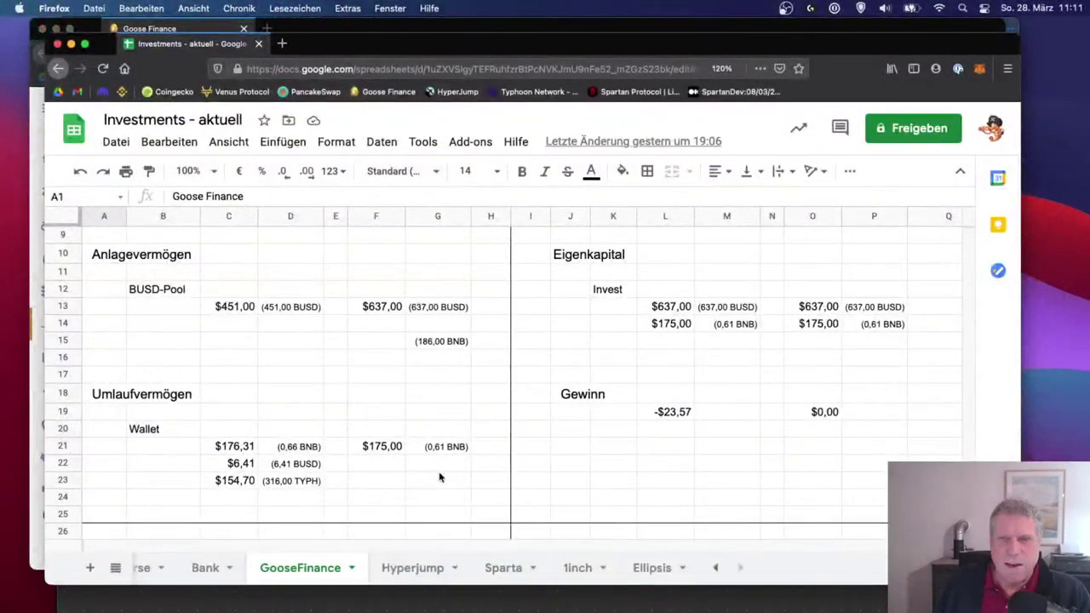
scroll(426, 414, up, 5)
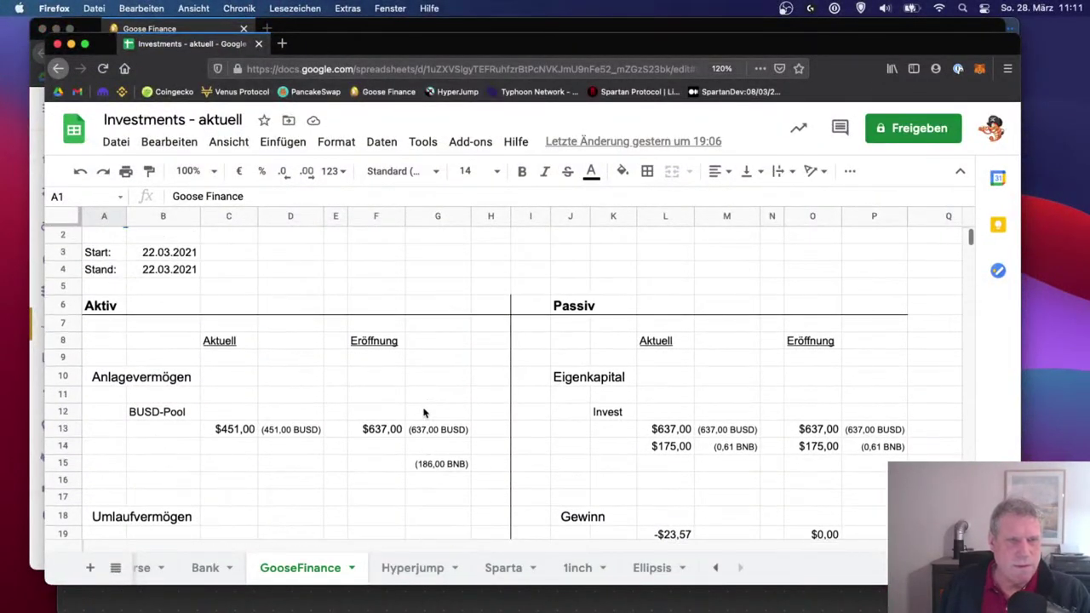
scroll(426, 414, down, 3)
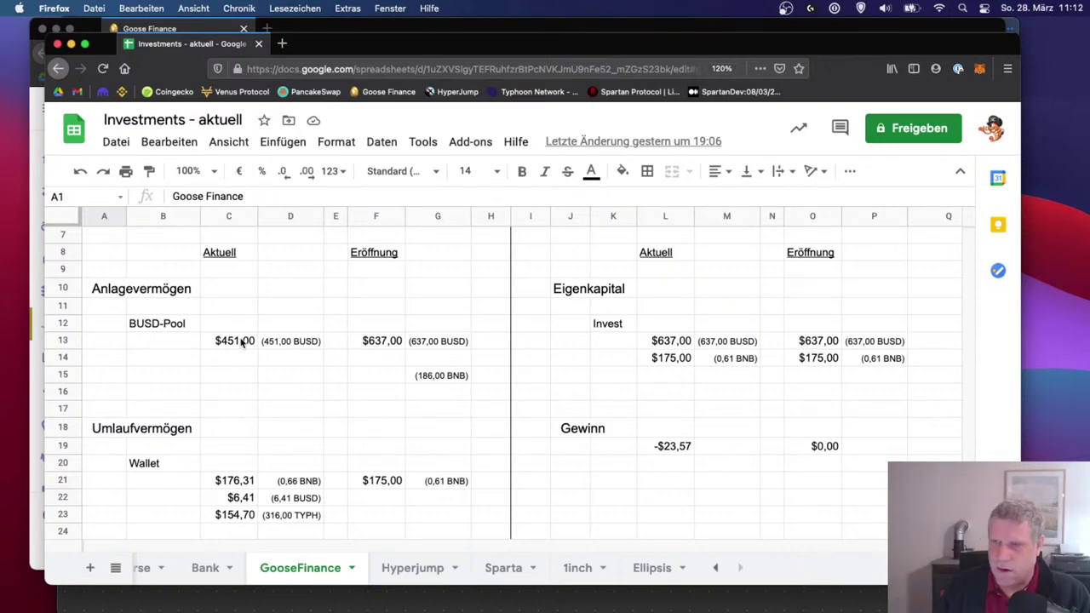
scroll(264, 423, down, 1)
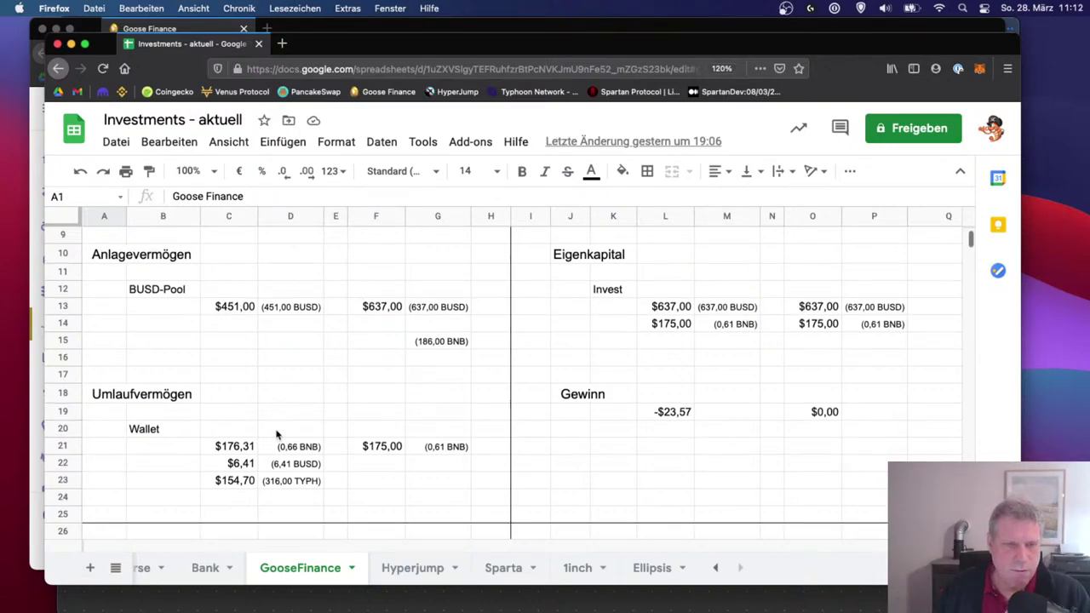
click(290, 488)
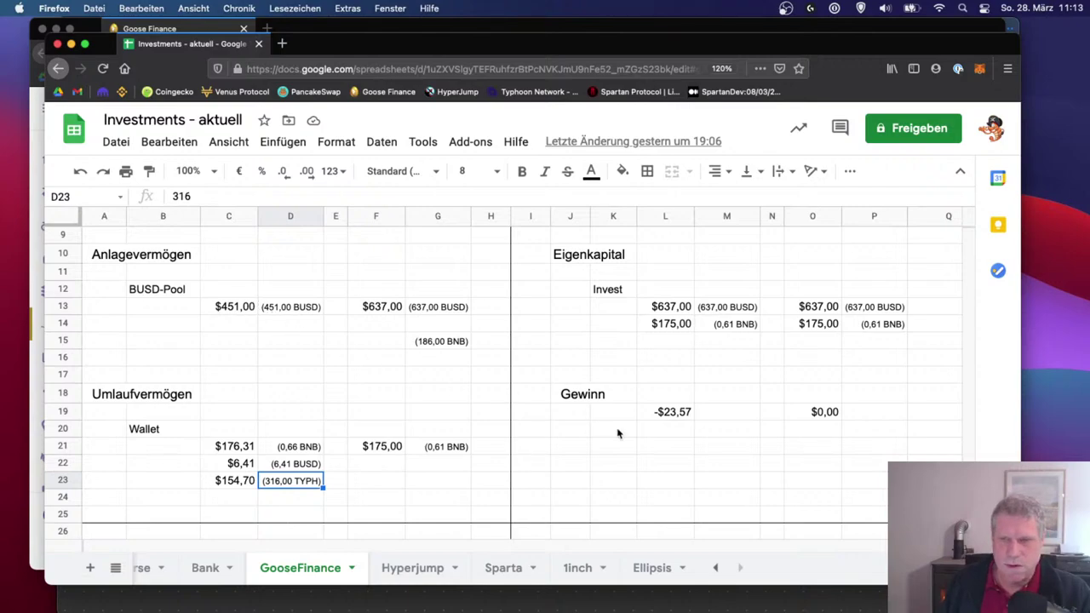
scroll(674, 416, down, 1)
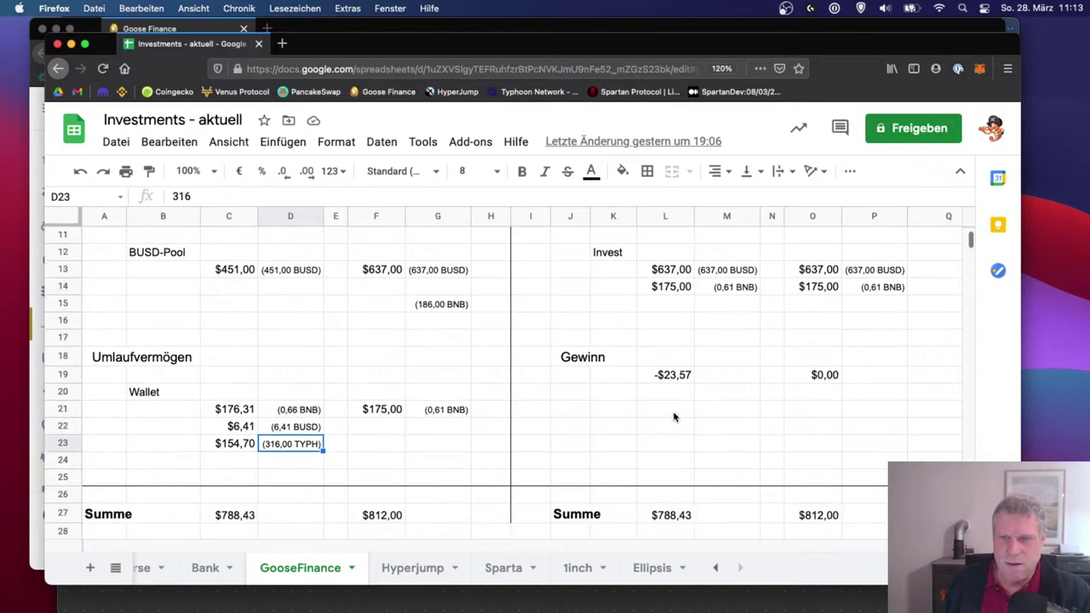
scroll(686, 373, up, 1)
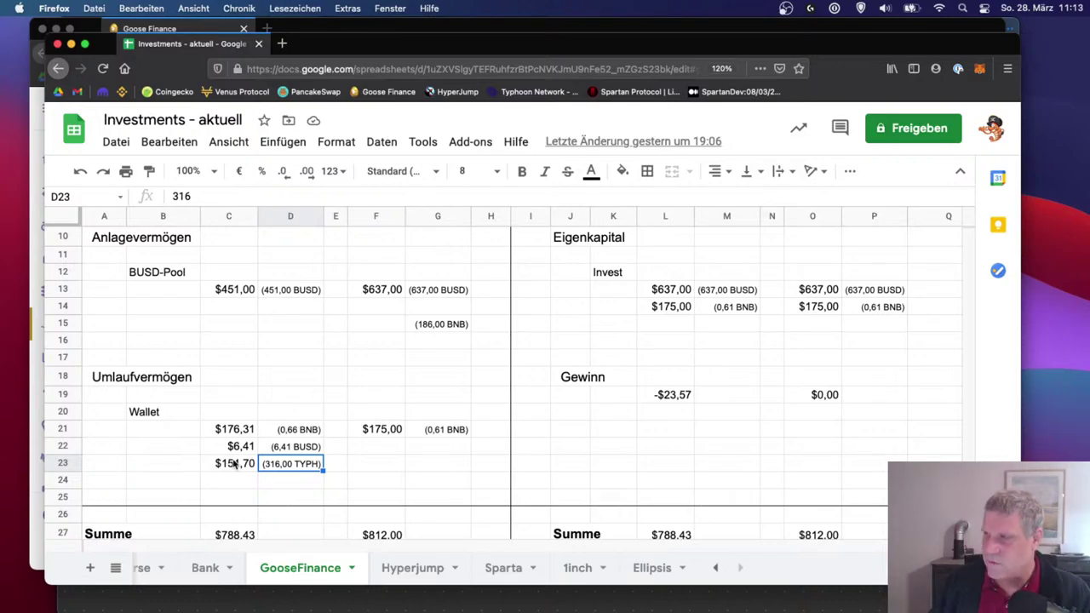
- Switch back to the Goose Finance window, open CoinGecko, search for "typhoo" and open the Typhoon Cash (PHOON) coin page
mouse_move(1086, 2)
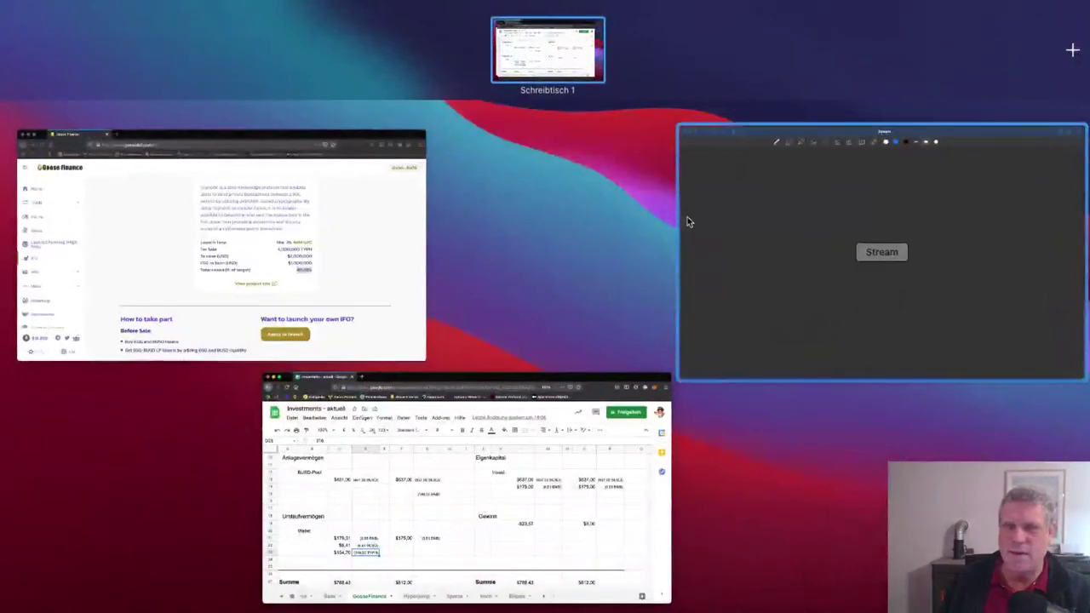
click(258, 273)
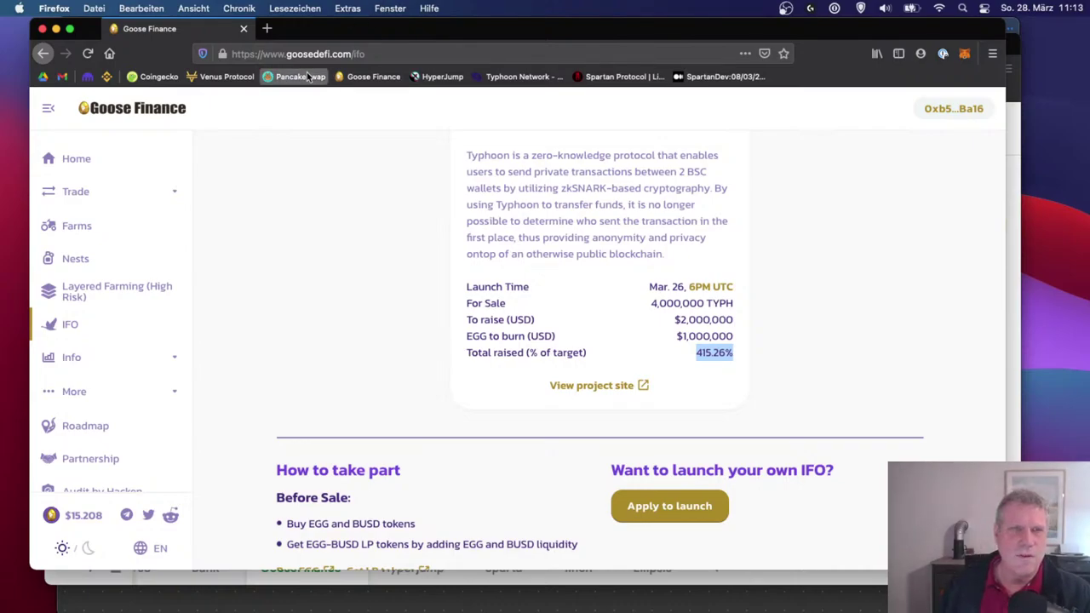
click(156, 79)
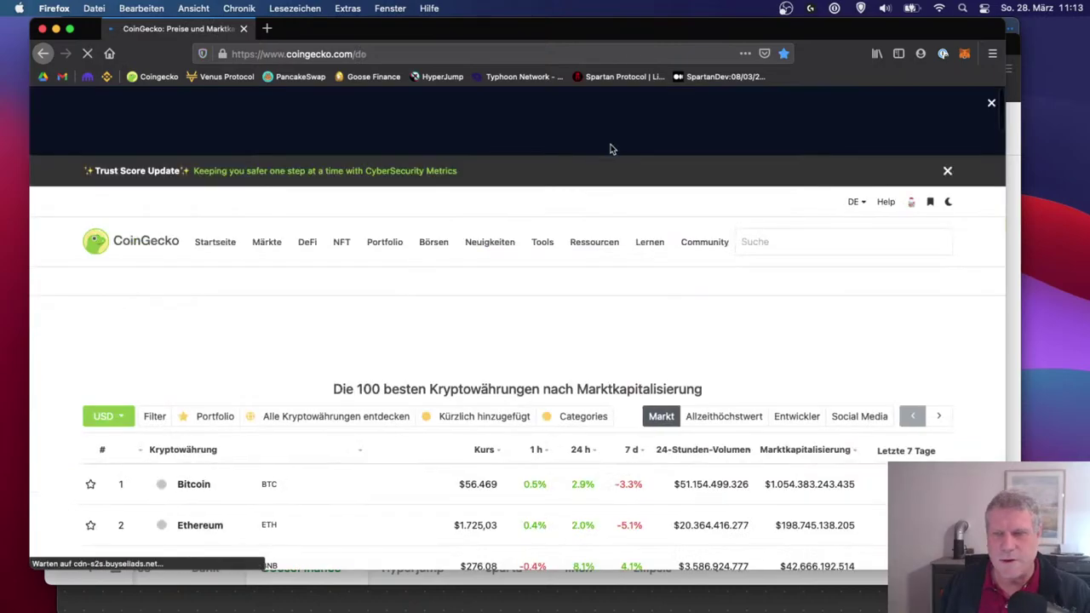
click(798, 238)
text(typh)
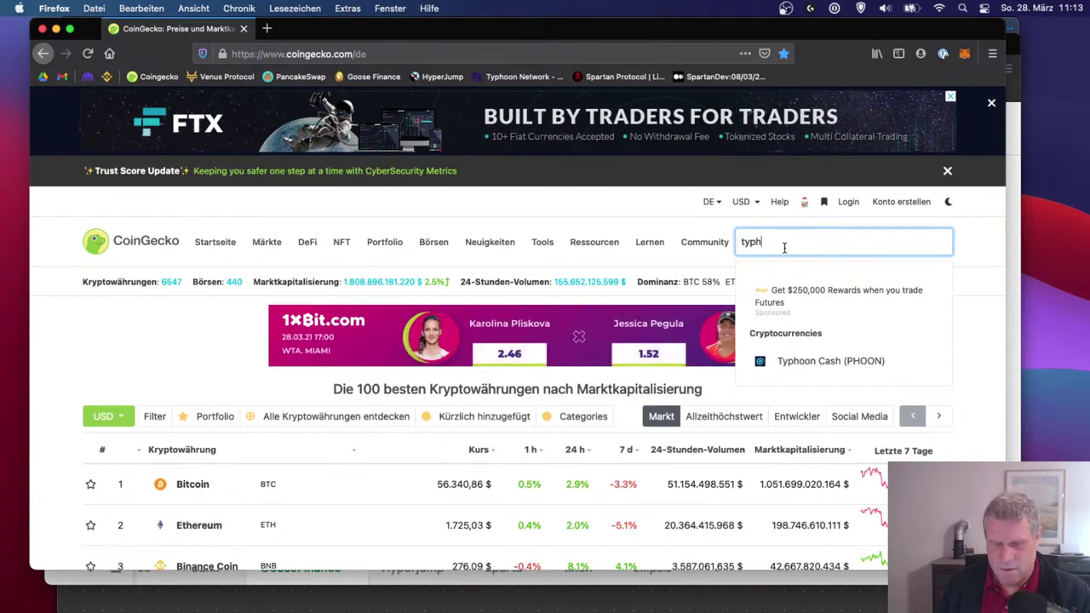
text(on)
key(BackSpace)
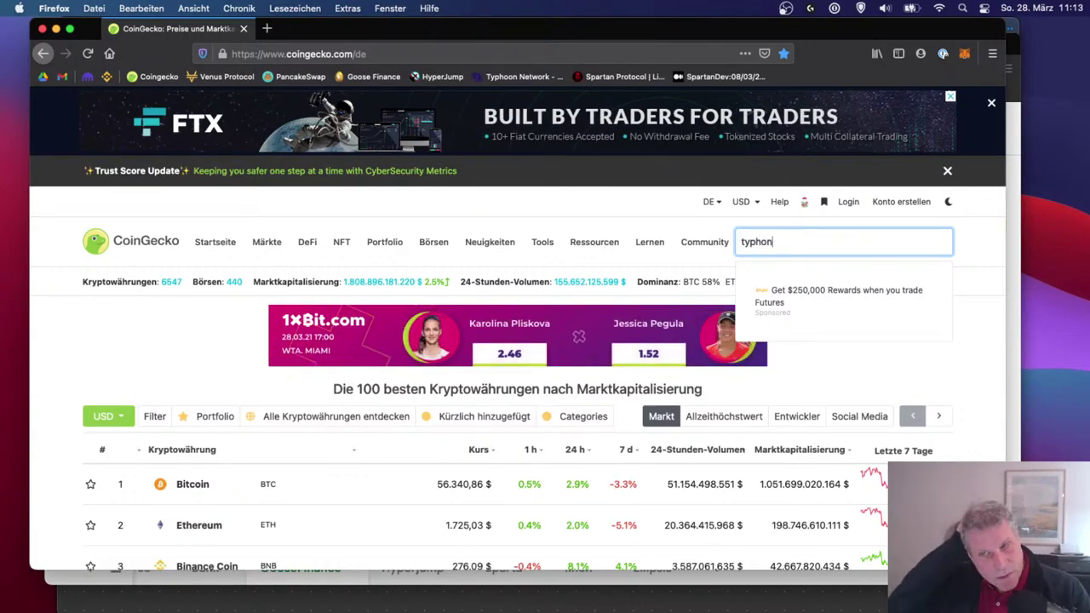
text(o)
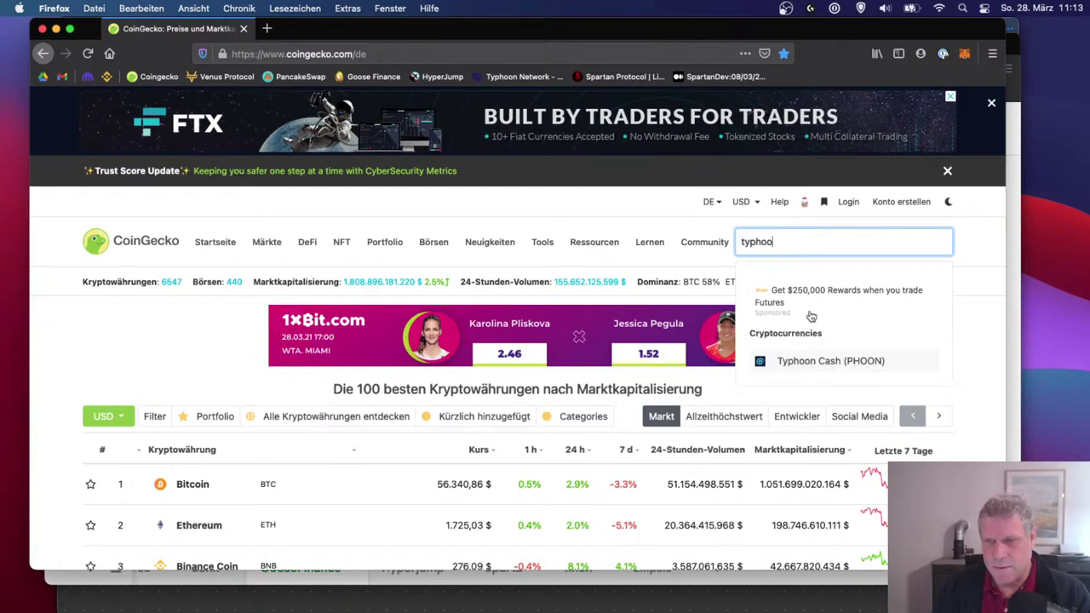
click(811, 364)
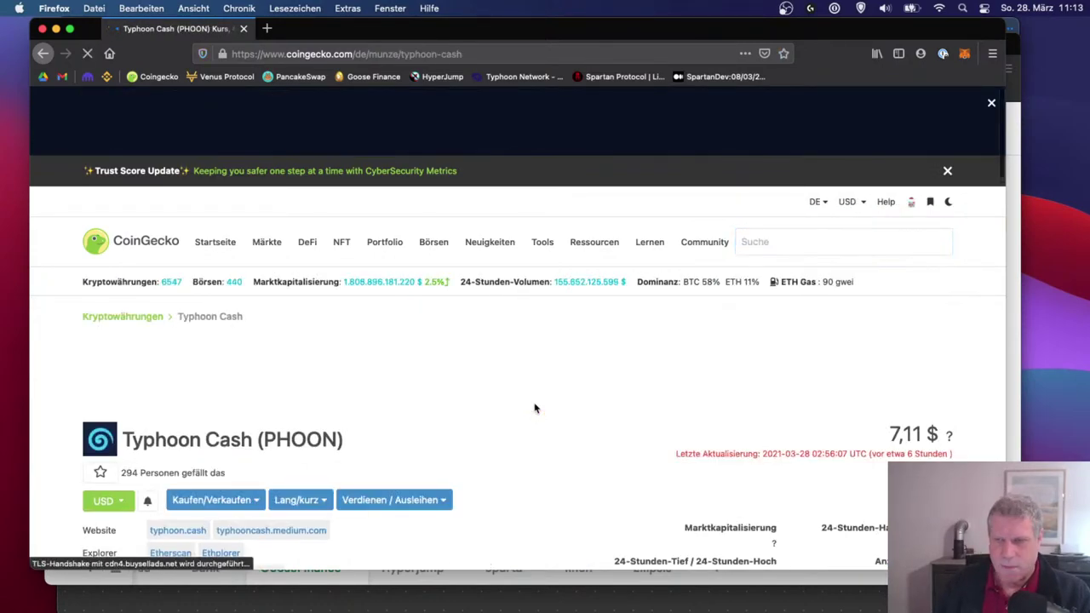
- Review the Typhoon Cash price and market details on CoinGecko, and open the project's website typhoon.cash
scroll(535, 408, down, 3)
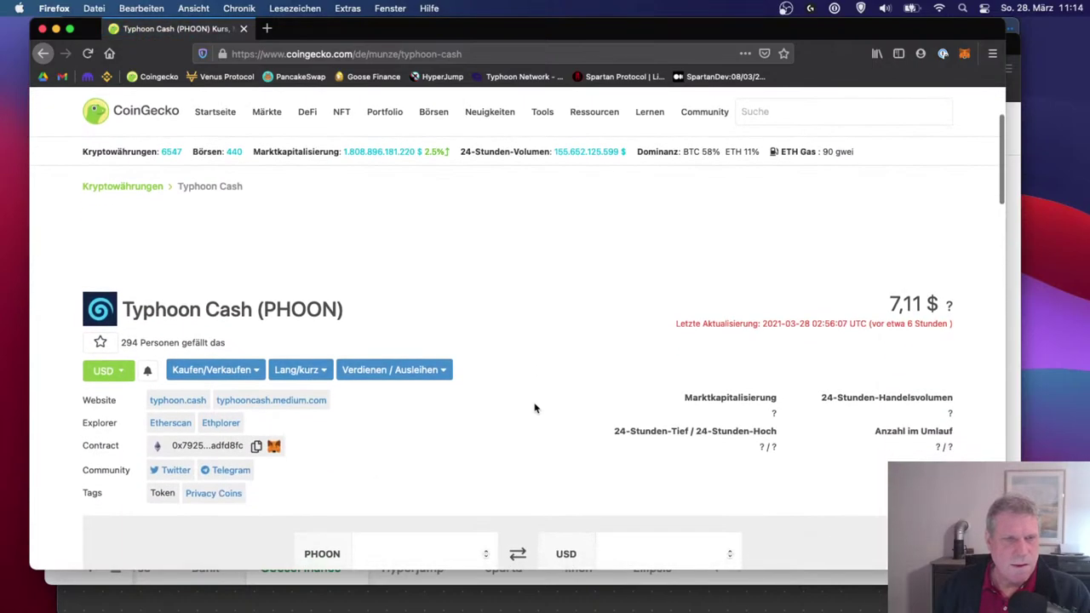
scroll(535, 408, down, 10)
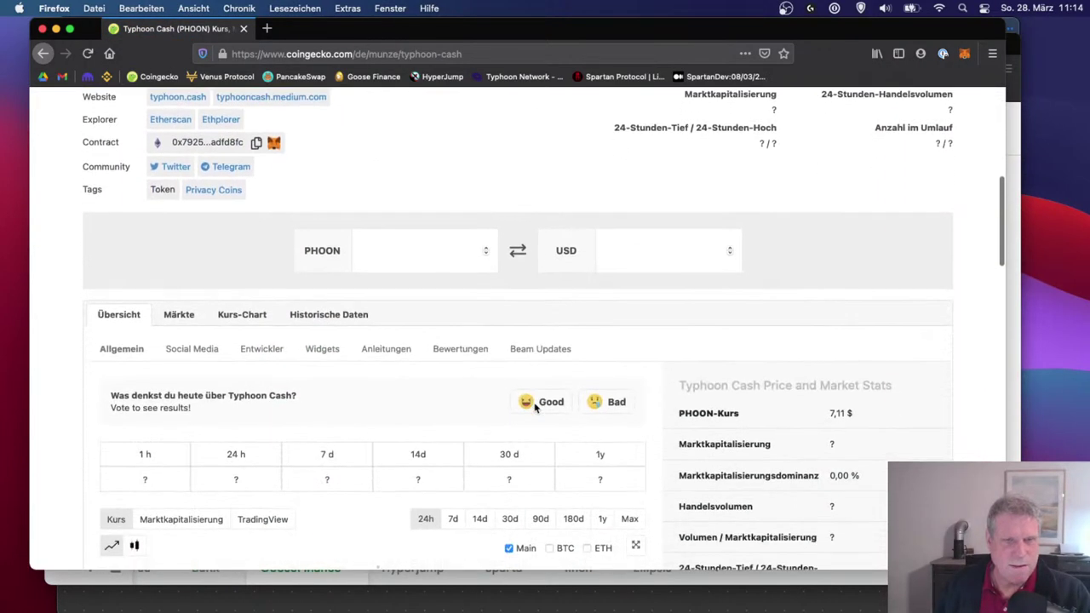
scroll(533, 402, down, 2)
scroll(534, 401, up, 12)
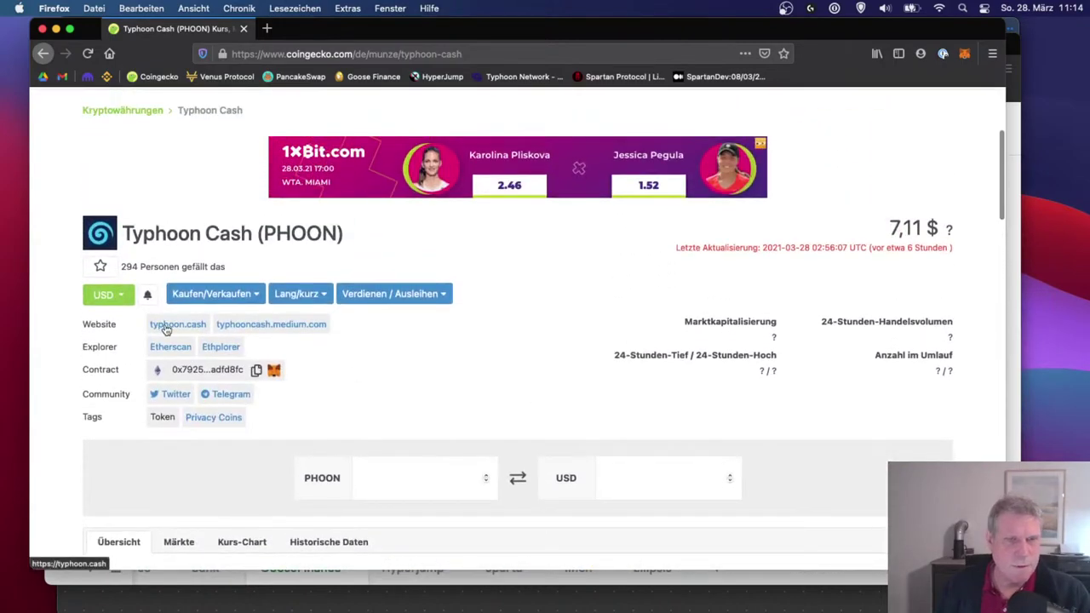
click(167, 328)
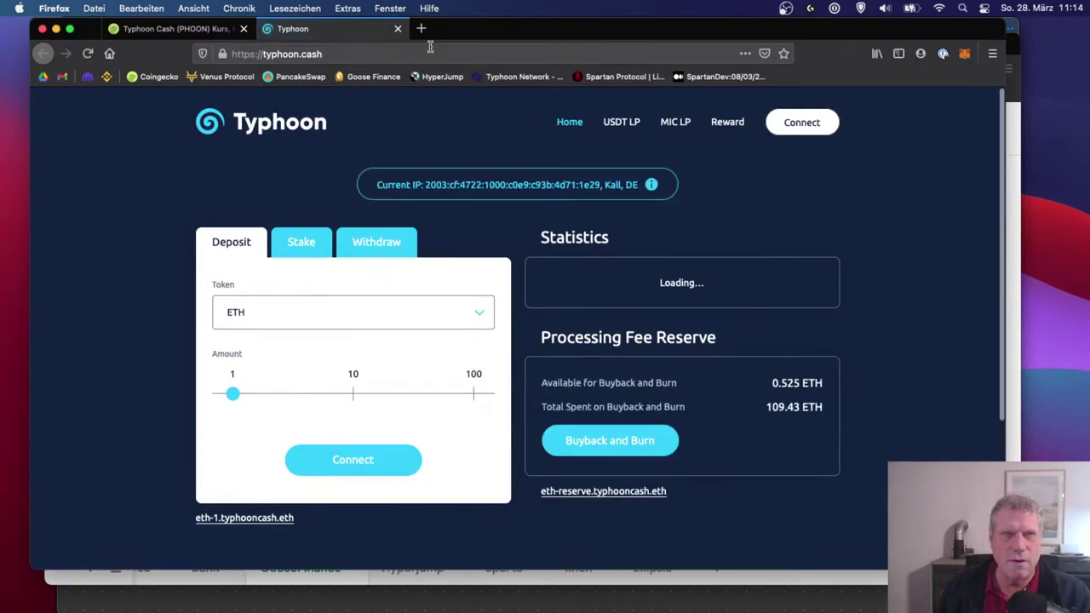
- Load the typhoon.network website in place of typhoon.cash
click(430, 48)
text(typ)
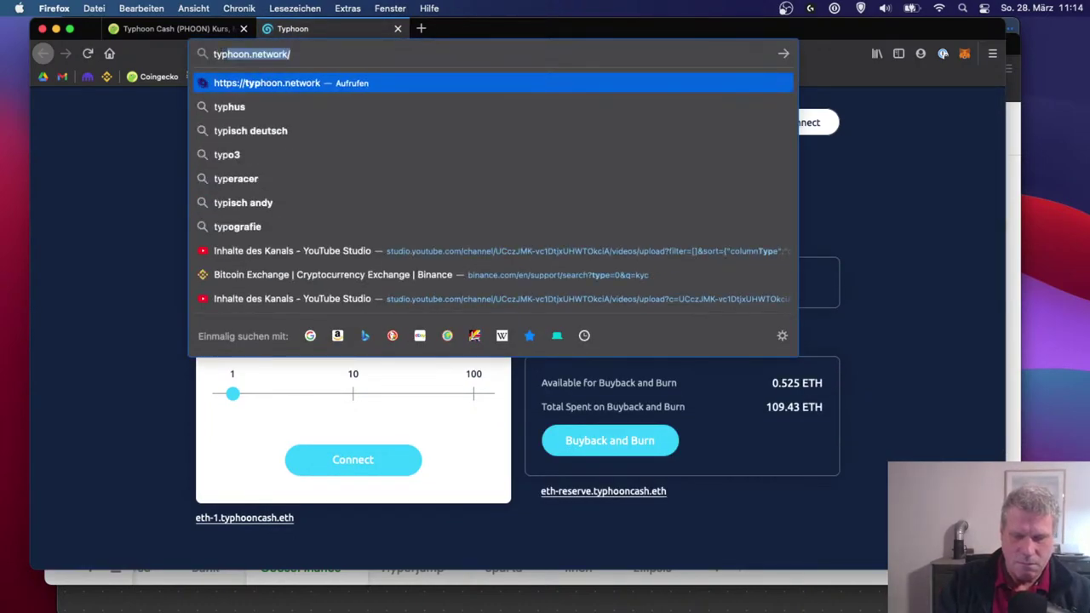
text(hoon)
key(Return)
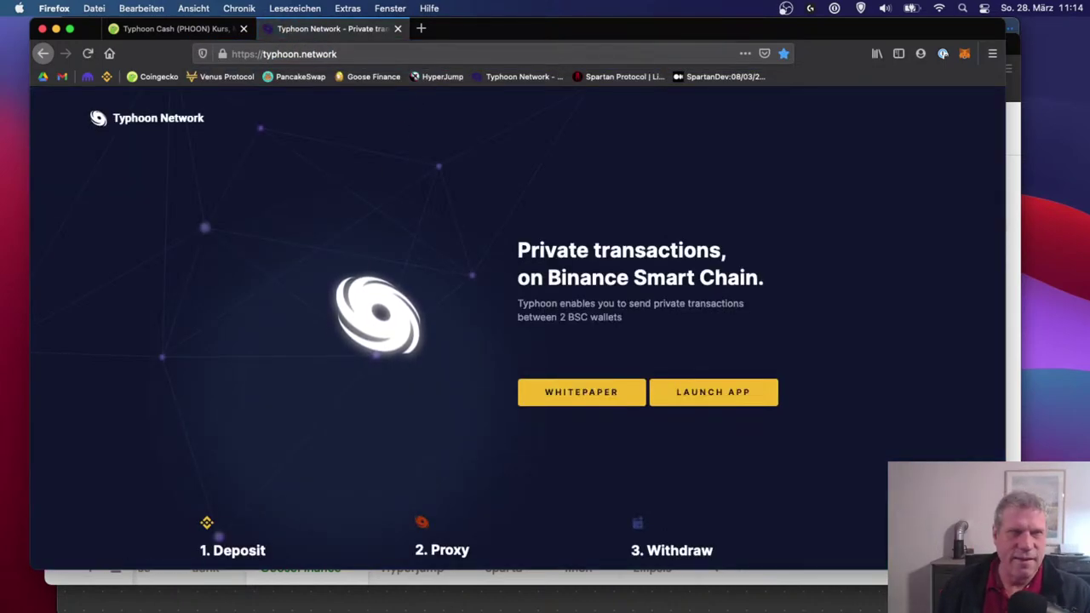
- Return to the CoinGecko page, run a Google search for "coinmarketcap" in its place and open the CoinMarketCap site
click(162, 28)
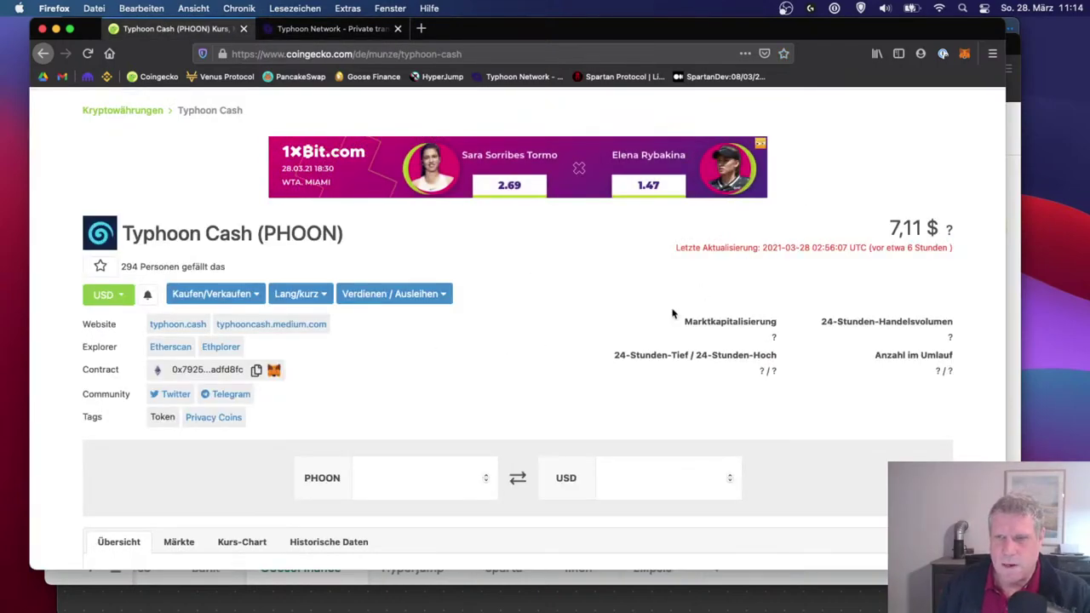
scroll(672, 315, up, 5)
click(454, 54)
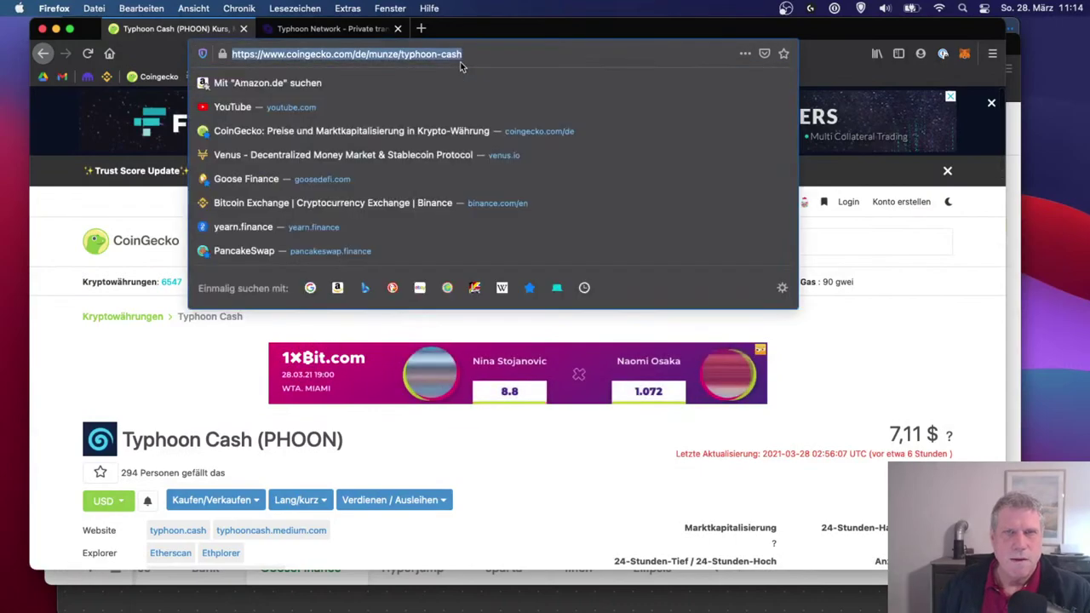
text(coinma)
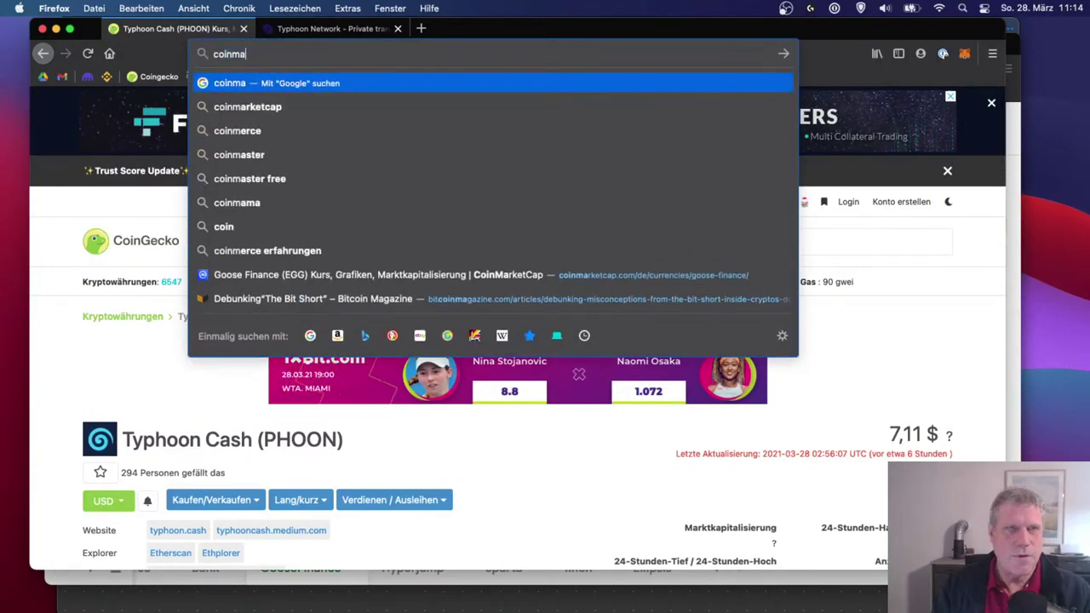
key(Down)
key(Down)
key(Up)
key(Return)
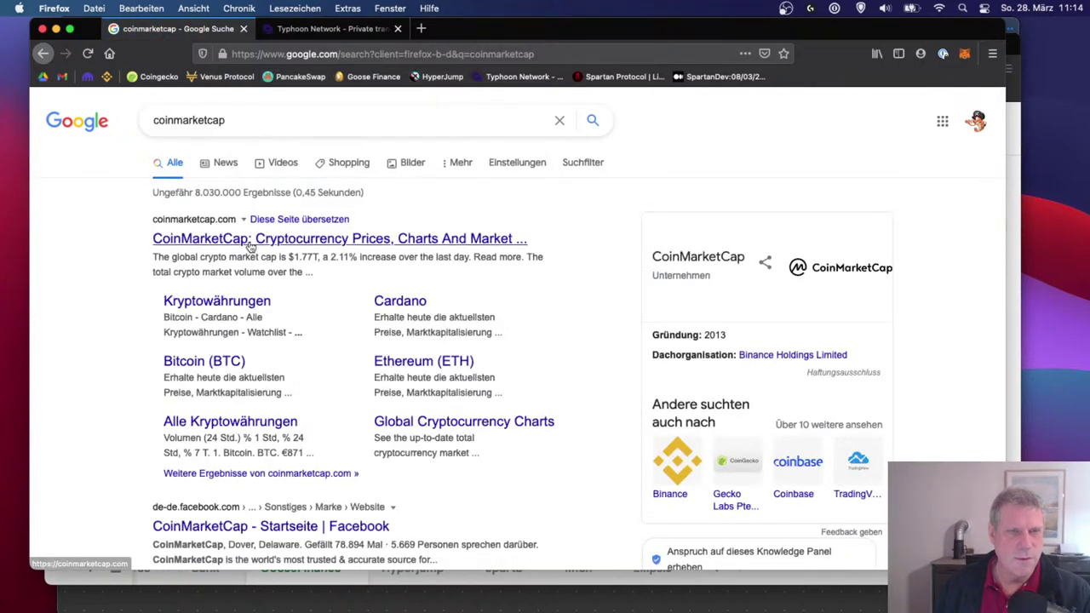
click(246, 240)
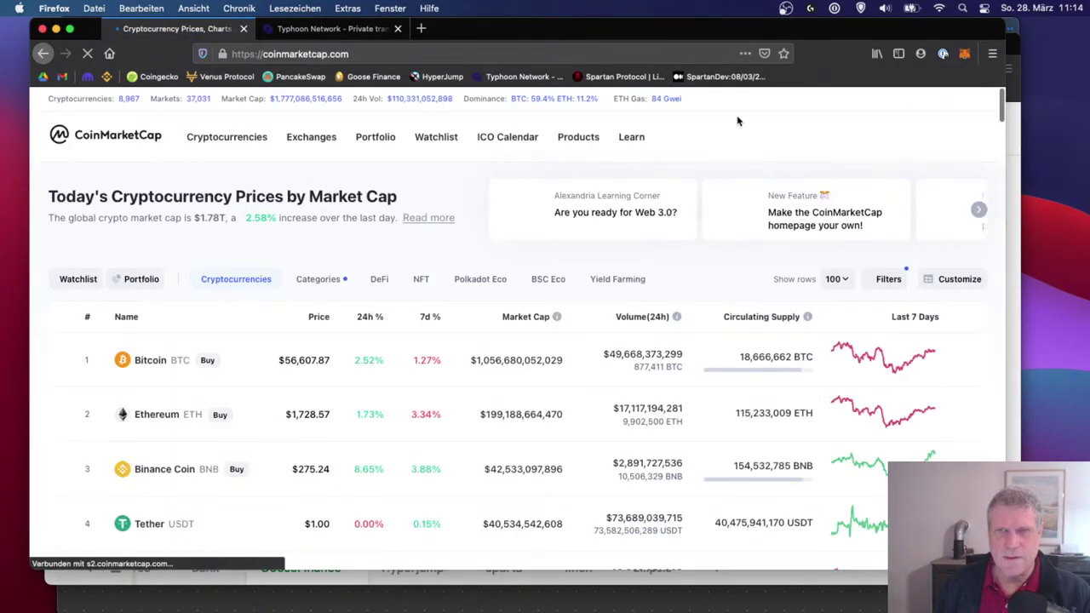
- Search CoinMarketCap for "typhoo", open the Typhoon Network (TYPH) page and look over its token information
click(907, 137)
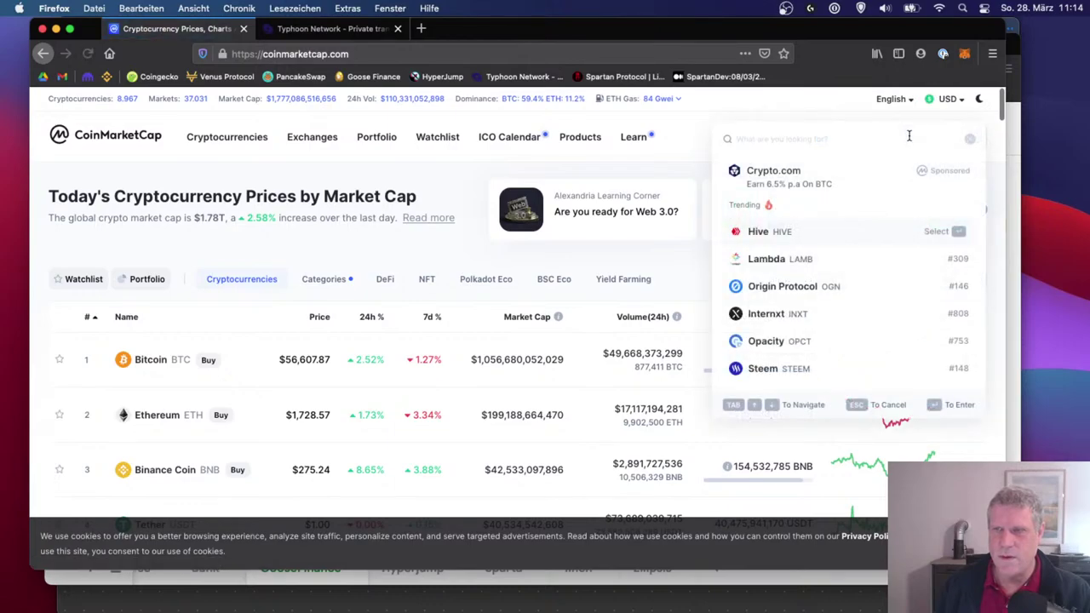
text(typhoo)
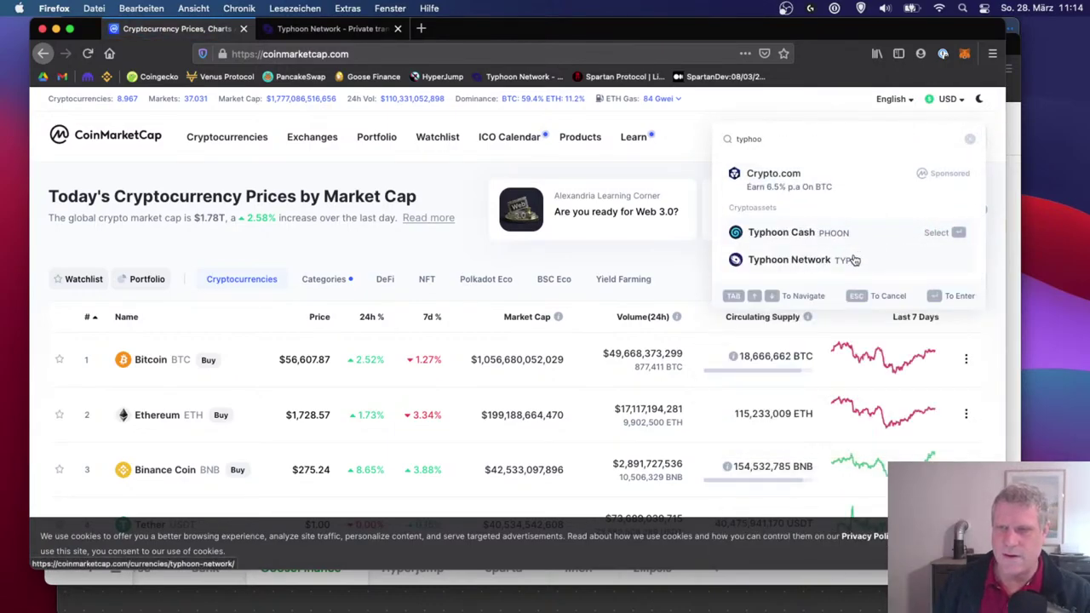
click(852, 258)
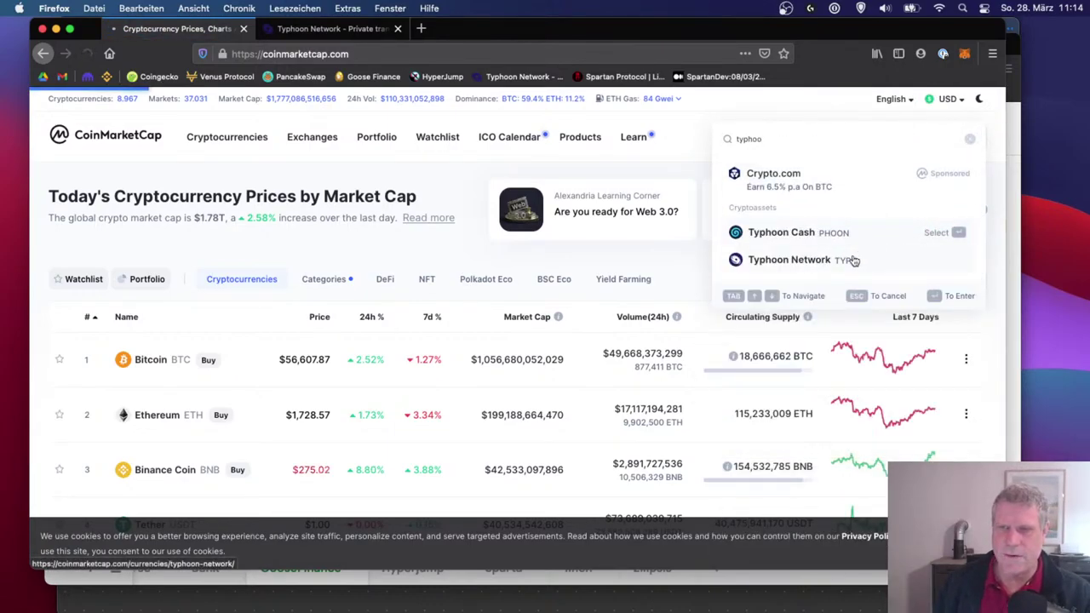
scroll(503, 414, down, 3)
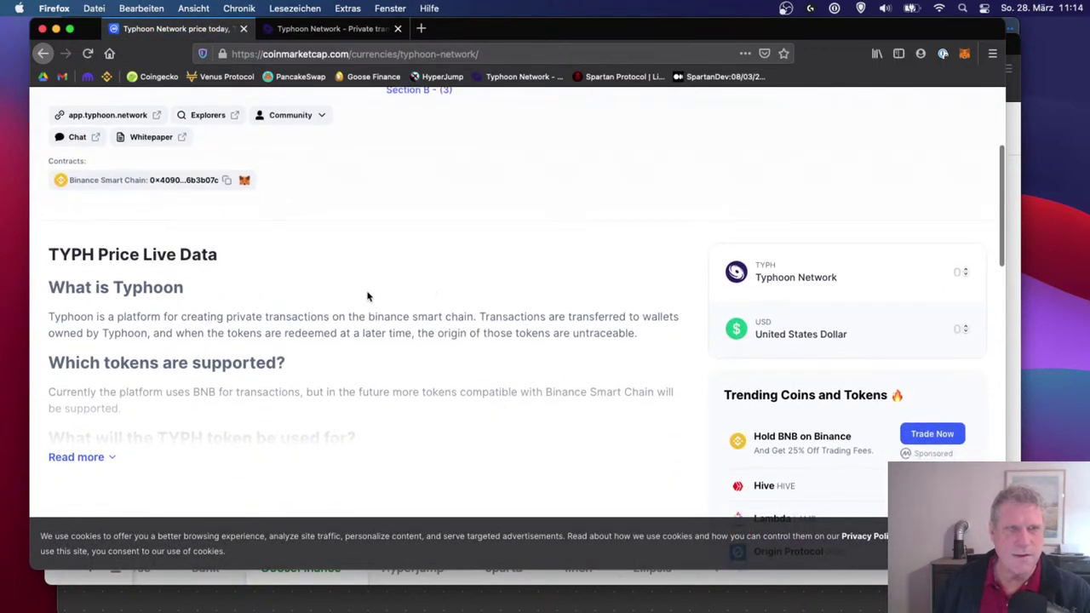
scroll(418, 307, up, 3)
scroll(418, 307, up, 1)
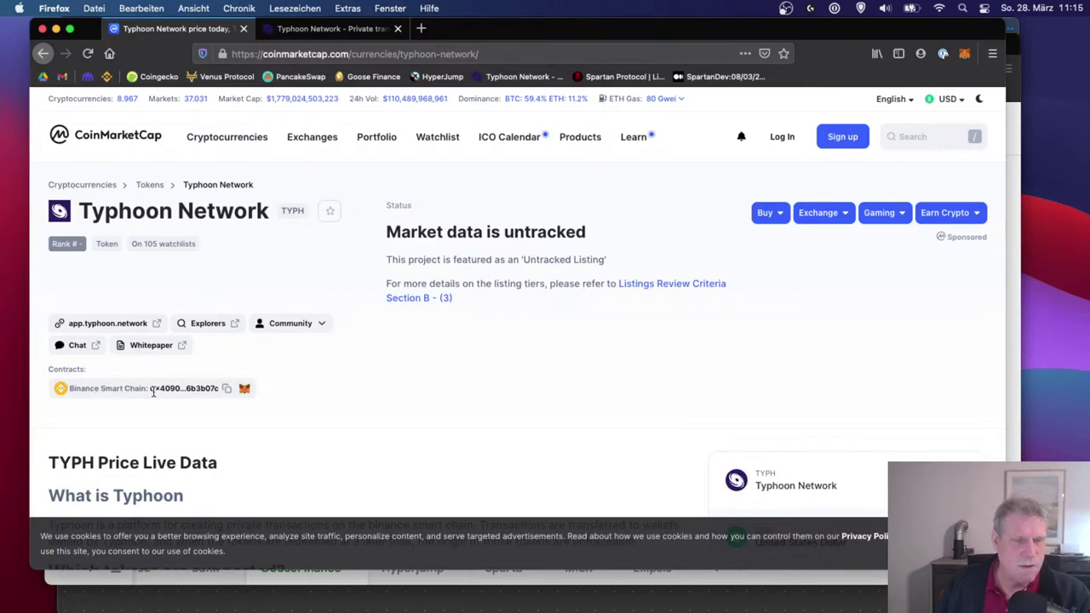
- Copy Typhoon Network's Binance Smart Chain contract address
drag(149, 387, 216, 385)
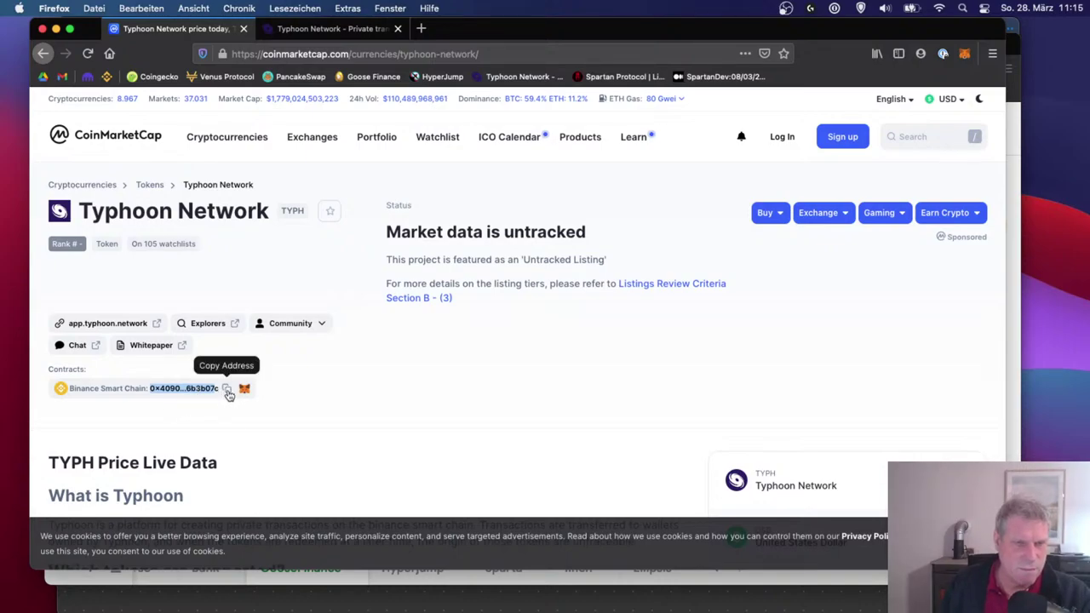
click(226, 390)
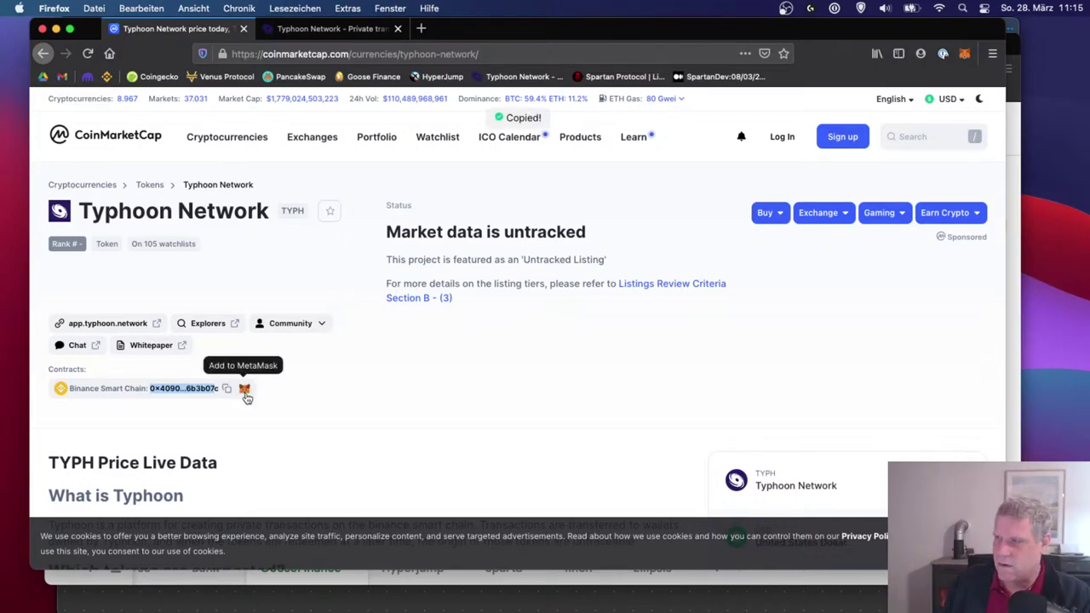
- Switch the MetaMask wallet to the Goose Finance account on Binance Smart Chain
click(246, 390)
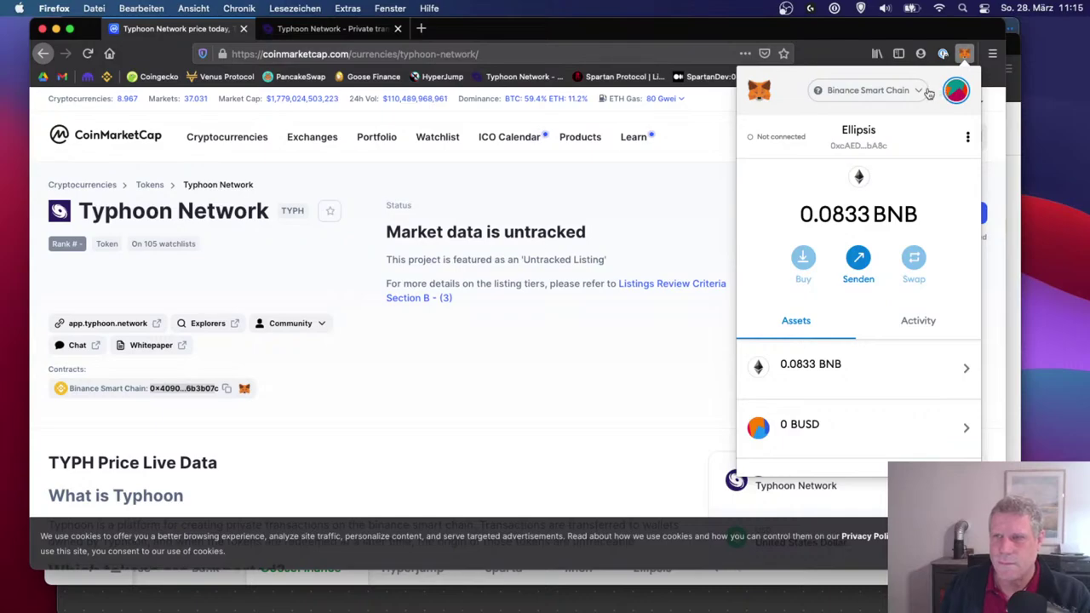
click(947, 92)
scroll(883, 215, down, 5)
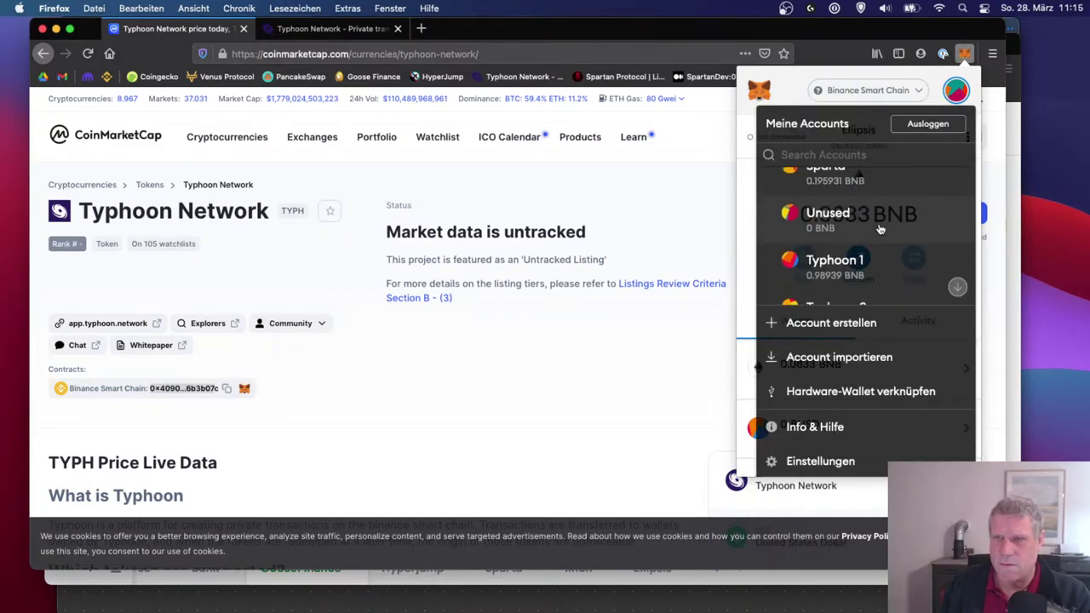
scroll(877, 213, up, 2)
click(876, 212)
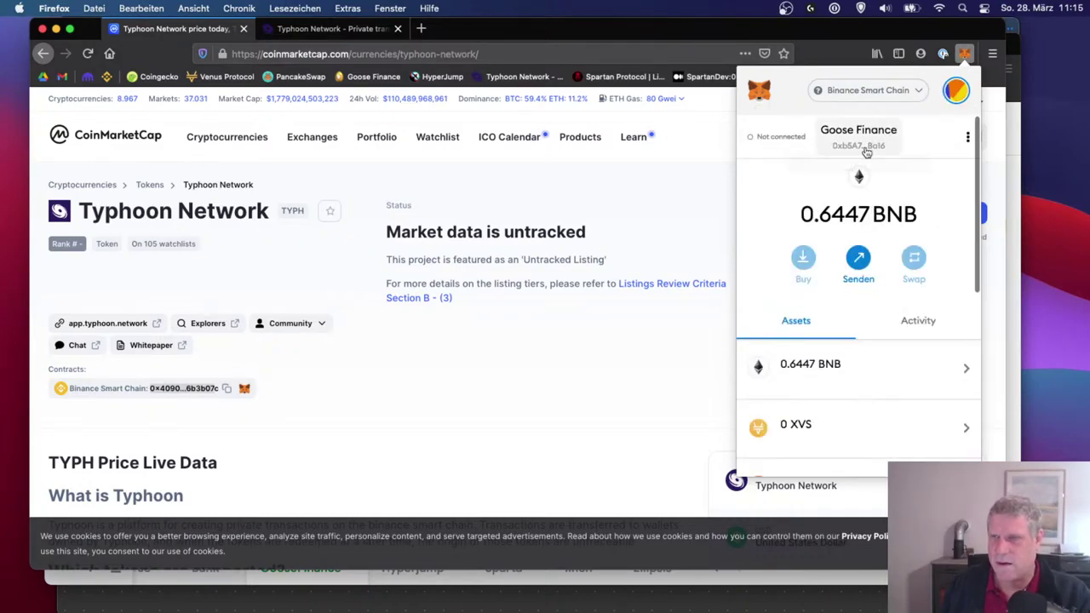
click(549, 452)
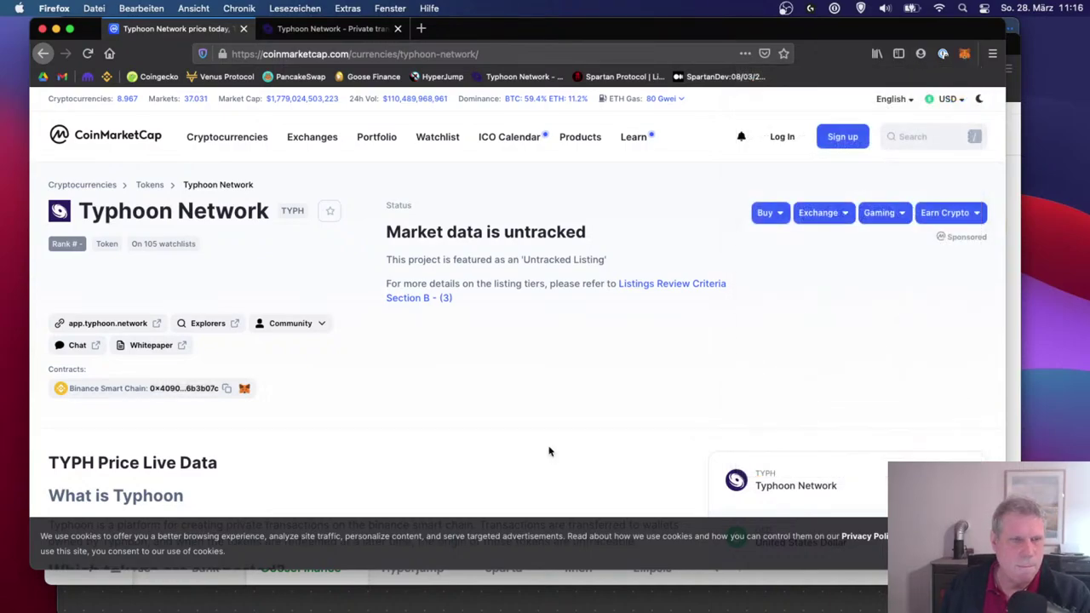
- Add the TYPH token from its CoinMarketCap page to the MetaMask account and check its entry in the wallet's assets
click(245, 390)
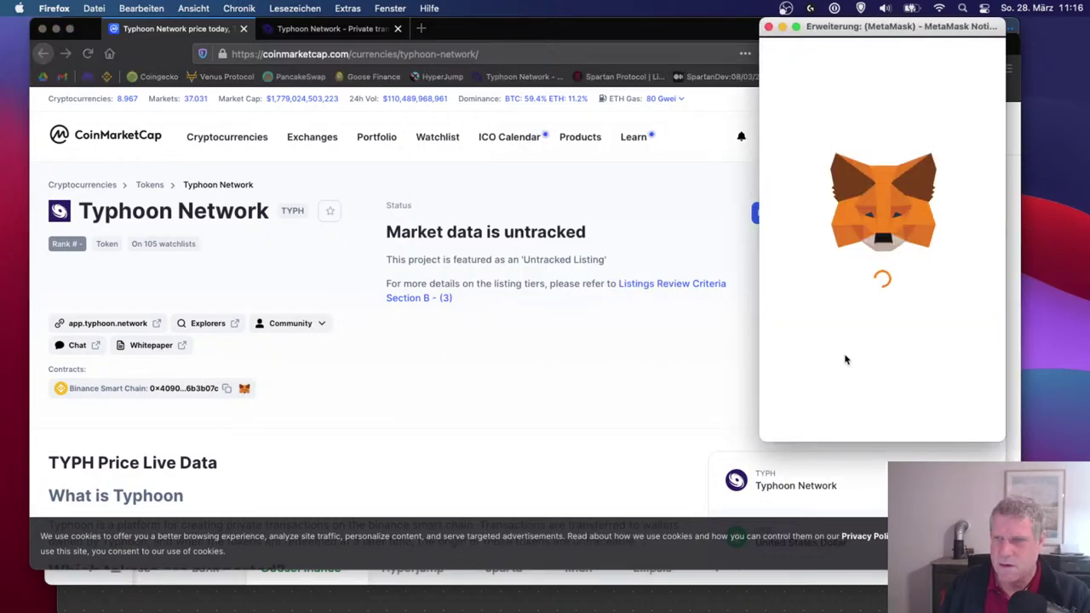
click(943, 415)
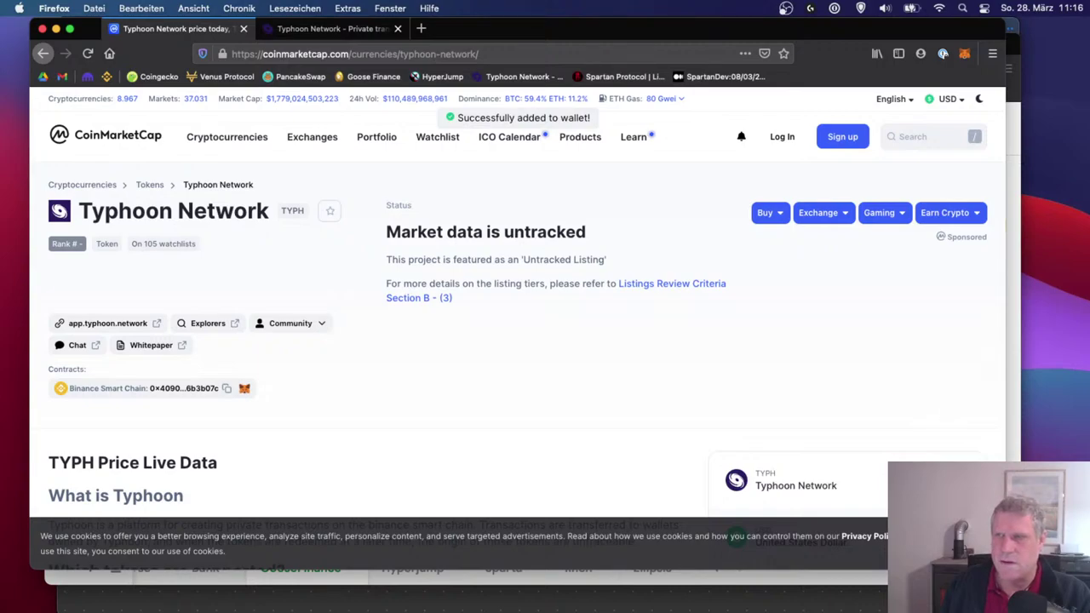
click(964, 52)
scroll(870, 382, down, 3)
scroll(871, 383, down, 5)
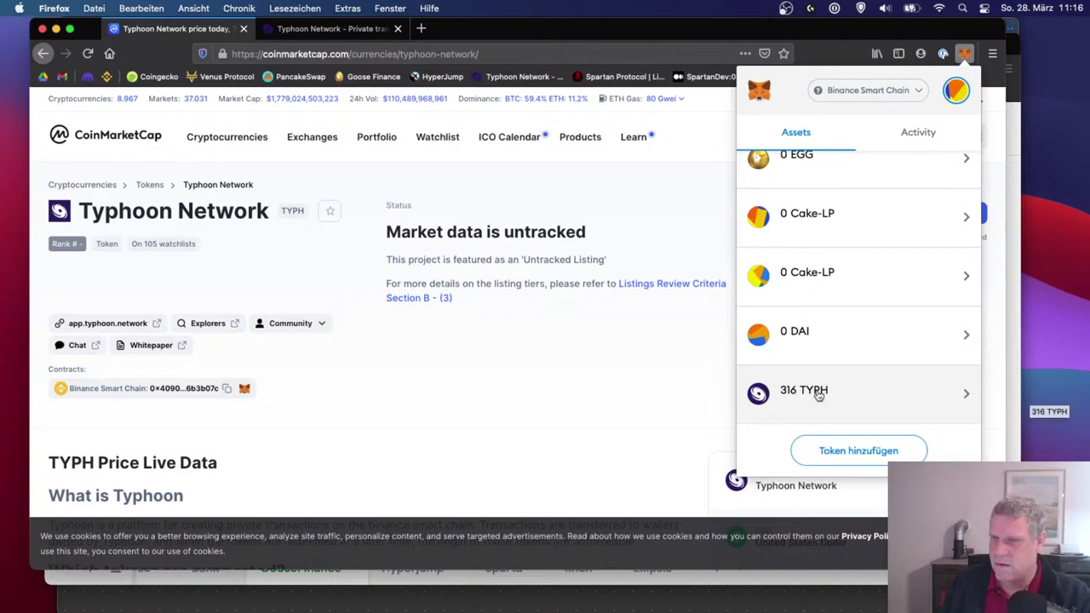
click(477, 415)
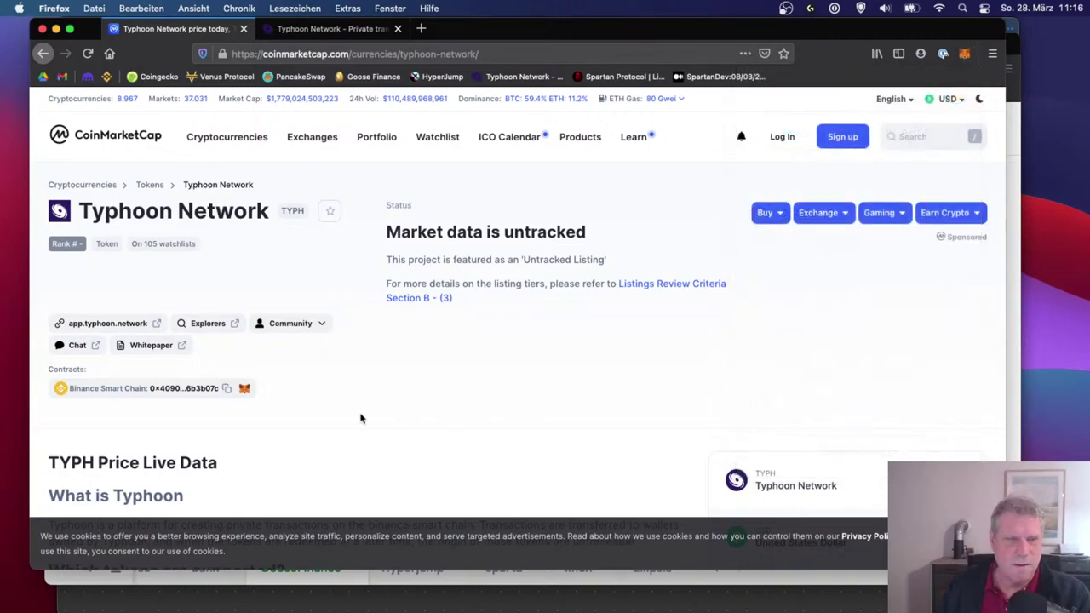
- Copy Typhoon Network's Binance Smart Chain contract address again and open the PancakeSwap token exchange
click(224, 389)
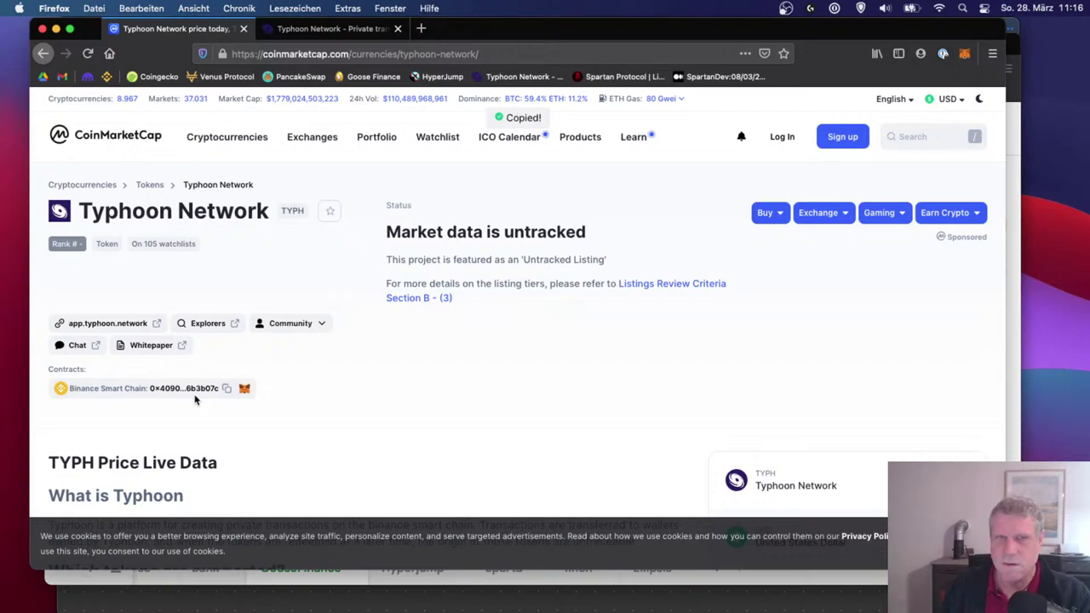
click(303, 77)
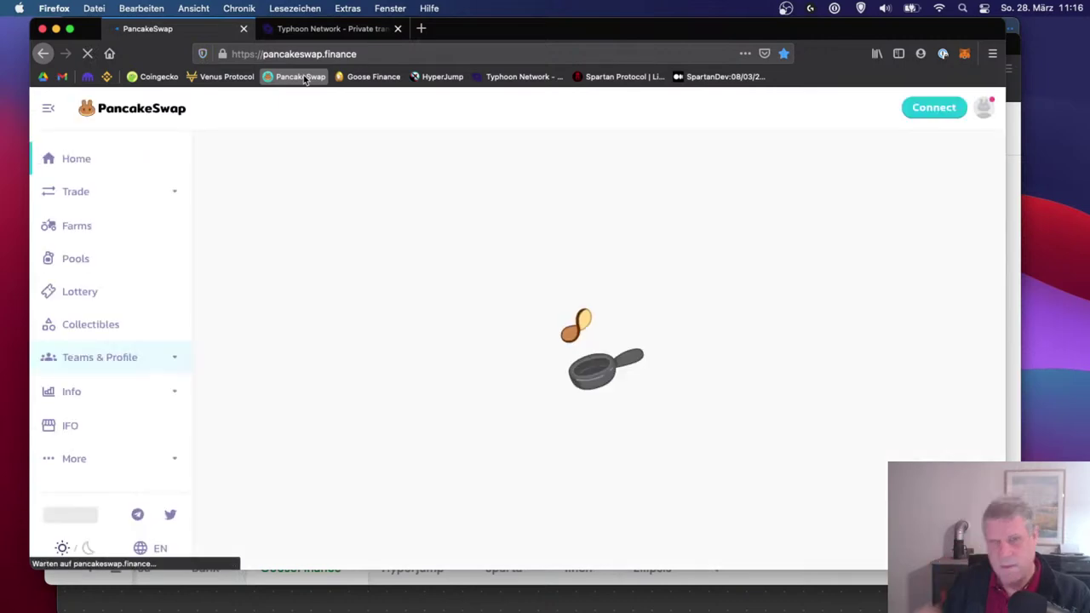
click(100, 200)
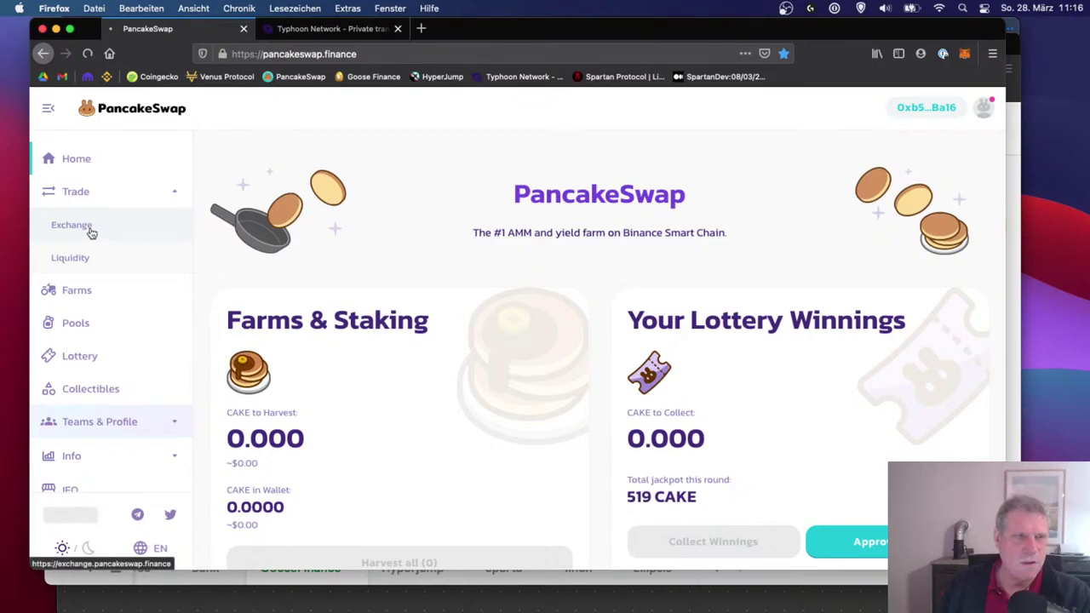
click(91, 230)
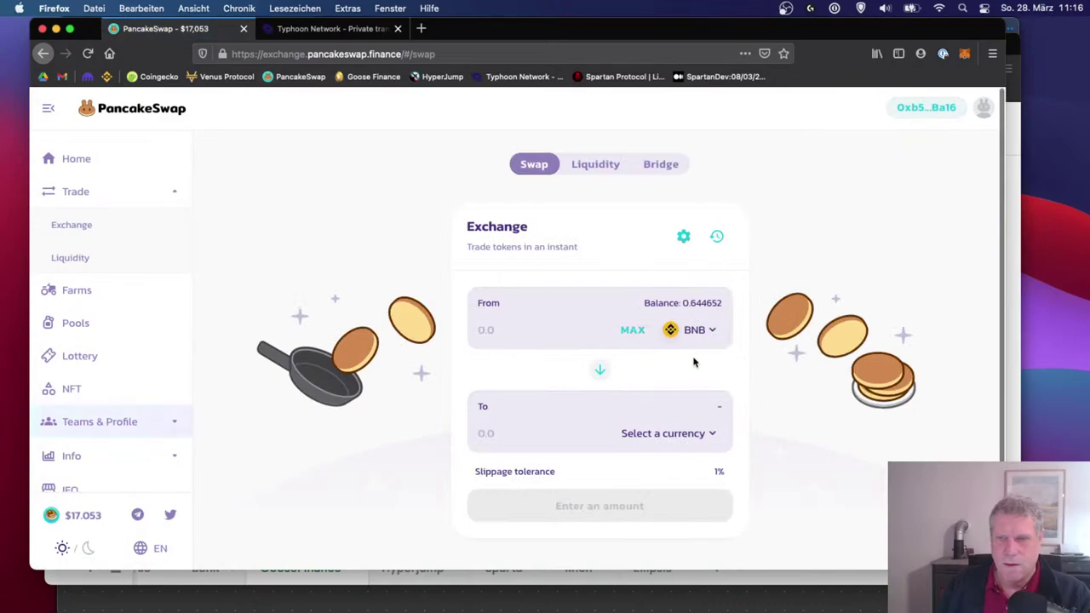
- Find TYPH by its copied contract address, add it to the token list and select it as the currency to swap from
click(690, 331)
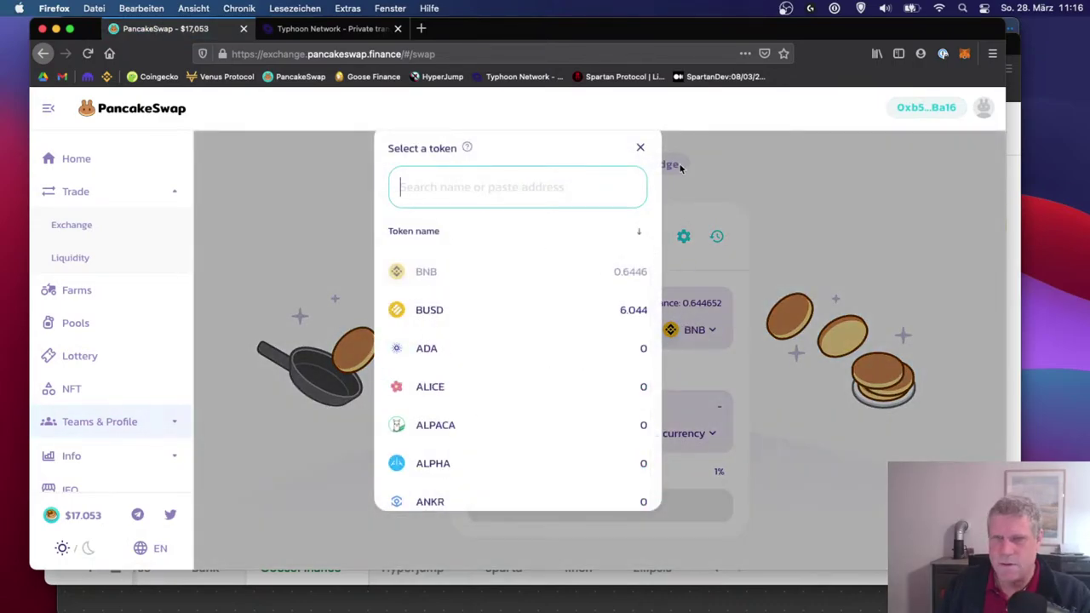
click(641, 147)
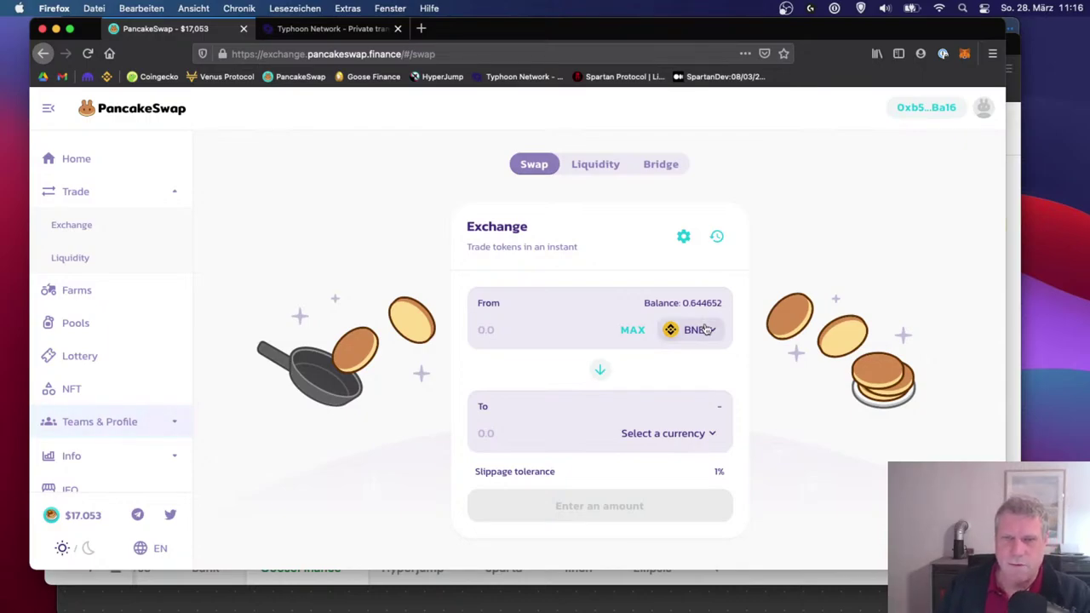
click(705, 329)
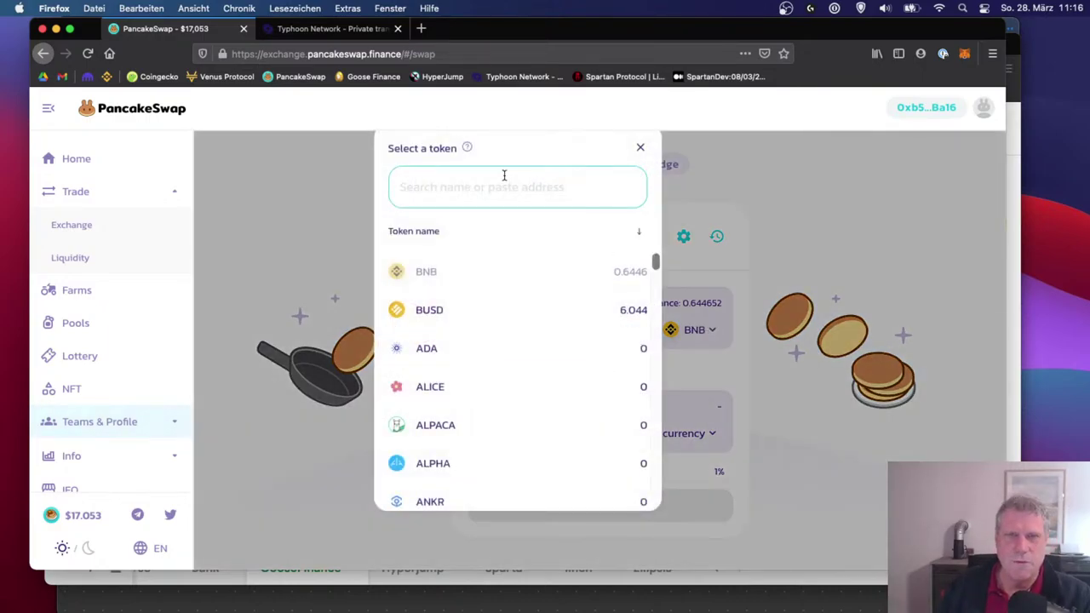
scroll(511, 360, down, 3)
scroll(509, 360, up, 3)
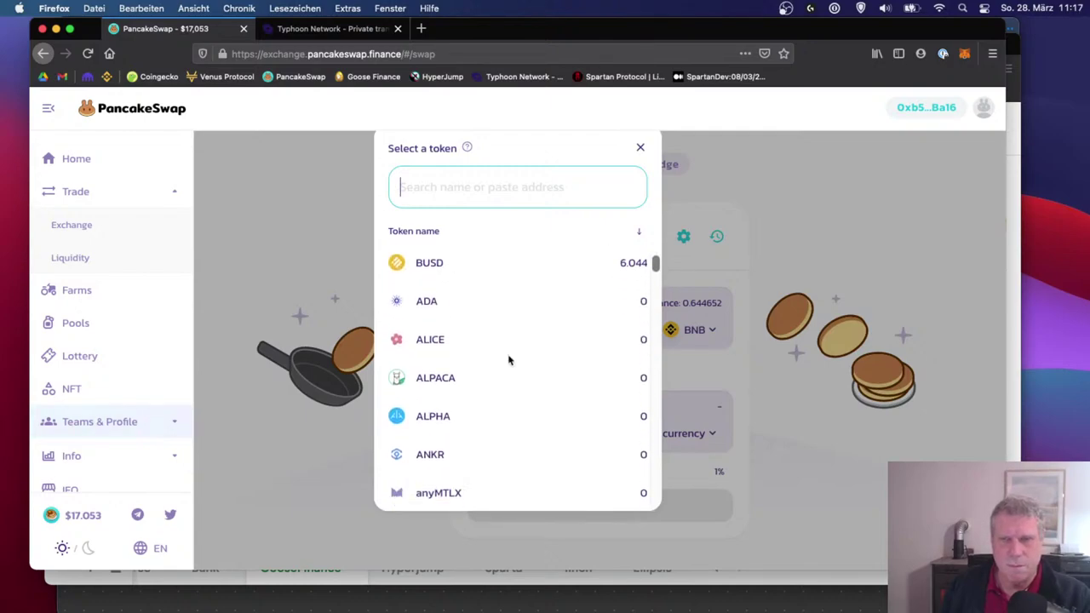
scroll(508, 360, up, 1)
scroll(509, 359, down, 2)
scroll(509, 360, up, 2)
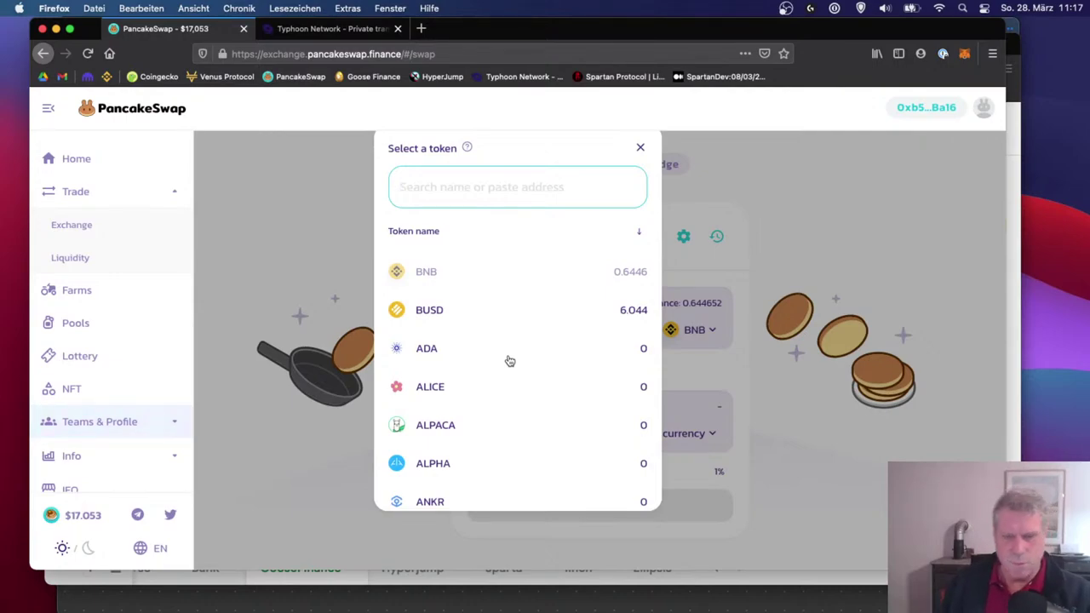
key(super+v)
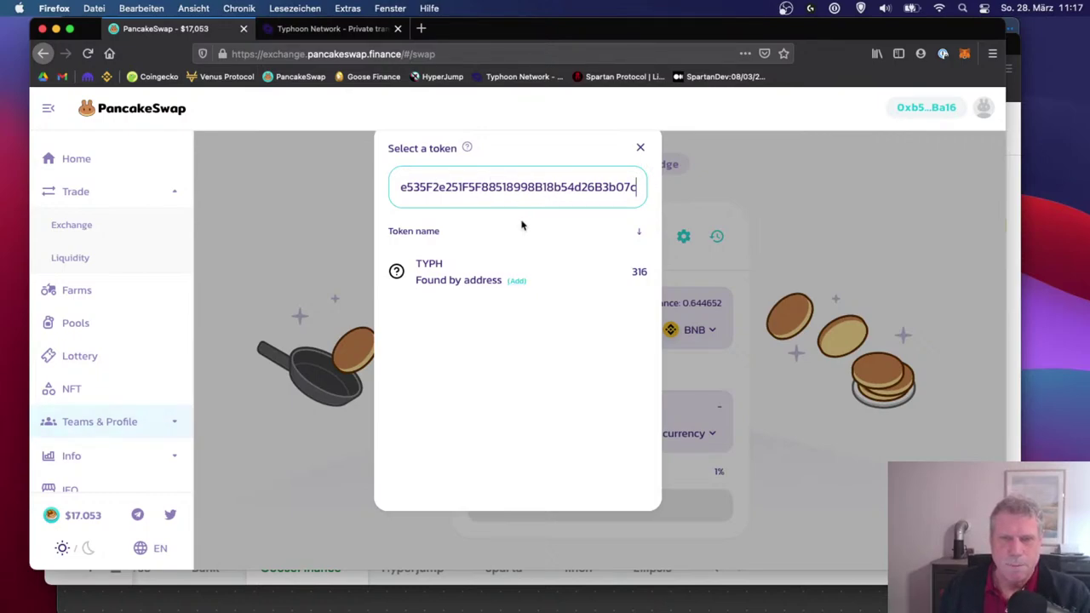
click(519, 282)
click(519, 282)
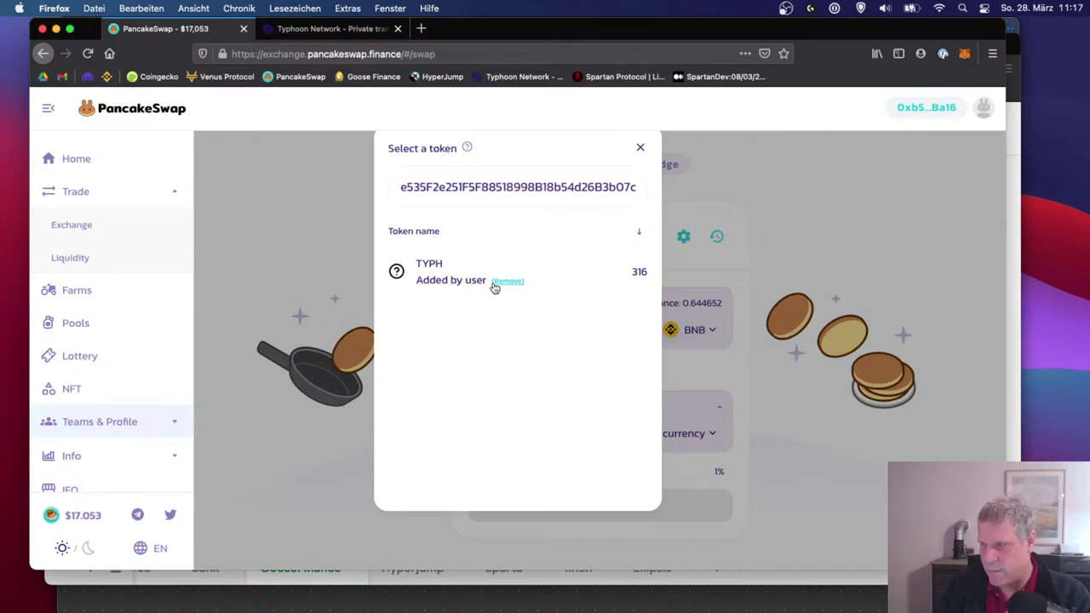
click(423, 270)
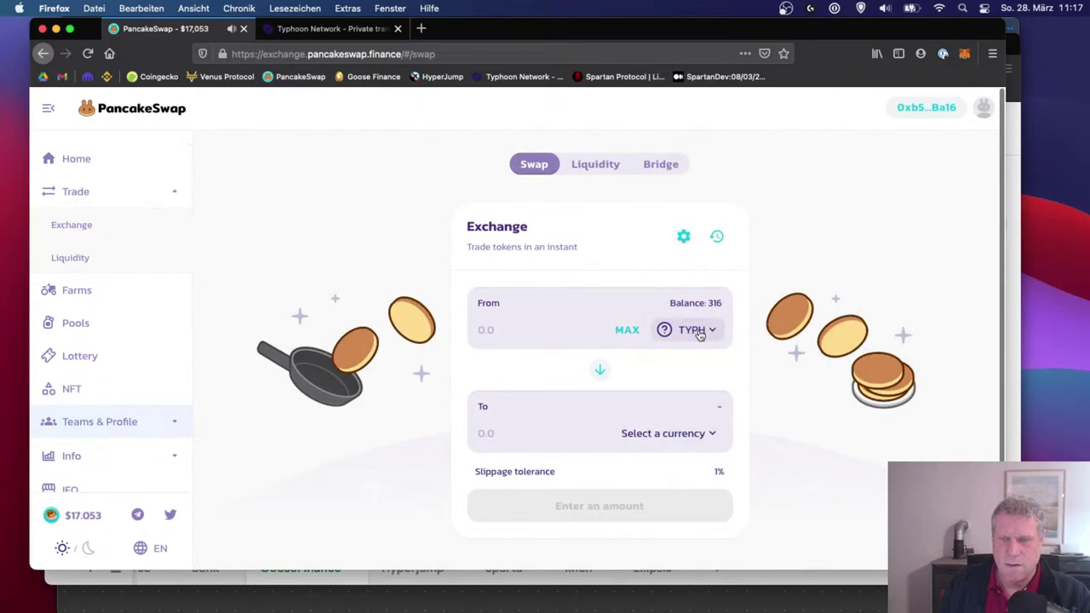
- Choose BUSD as the currency to receive and enter 1 TYPH to get the price estimate
click(707, 433)
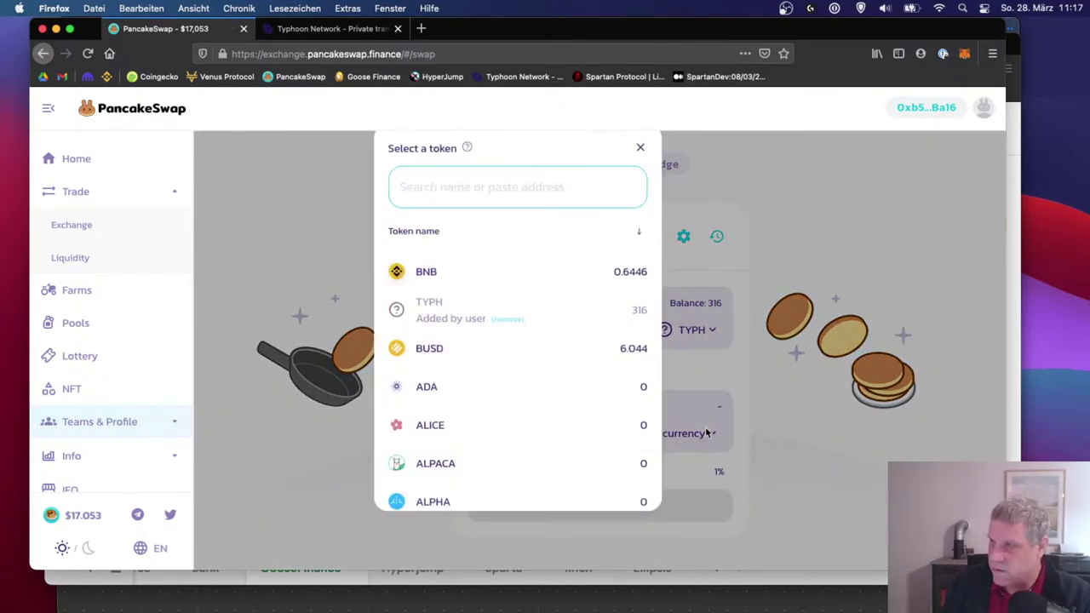
click(431, 351)
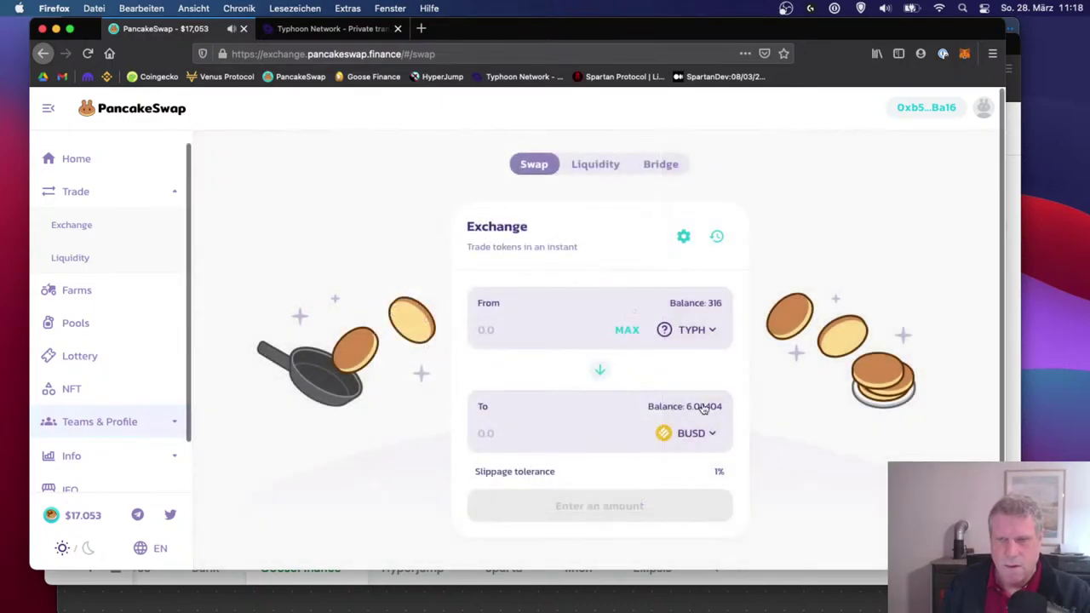
click(506, 327)
text(1)
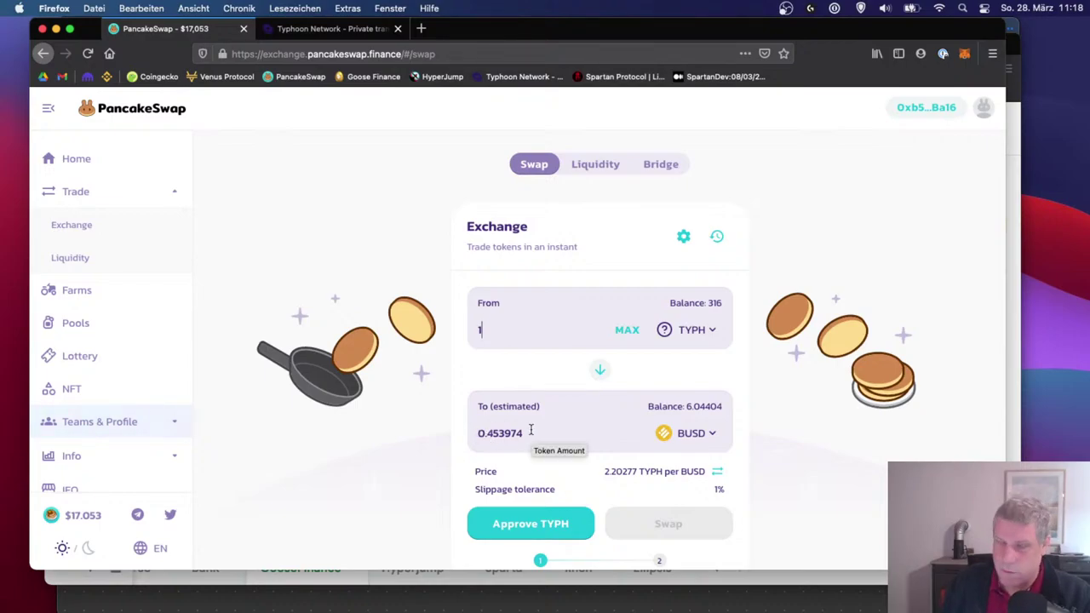
drag(488, 433, 540, 432)
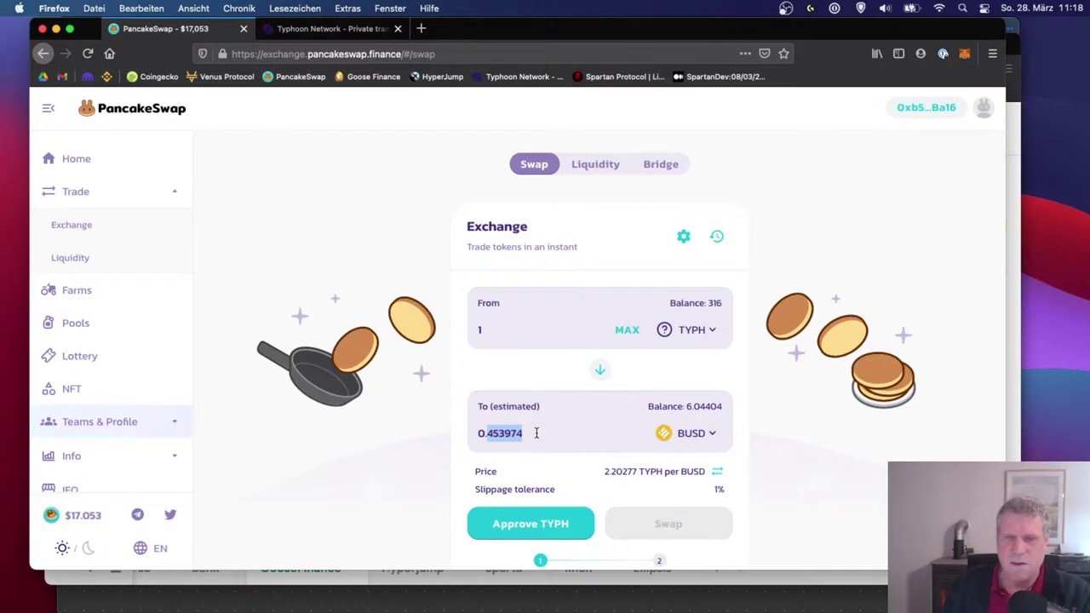
- Look over the selectable swap tokens and examine the estimated BUSD amount for one TYPH
click(692, 329)
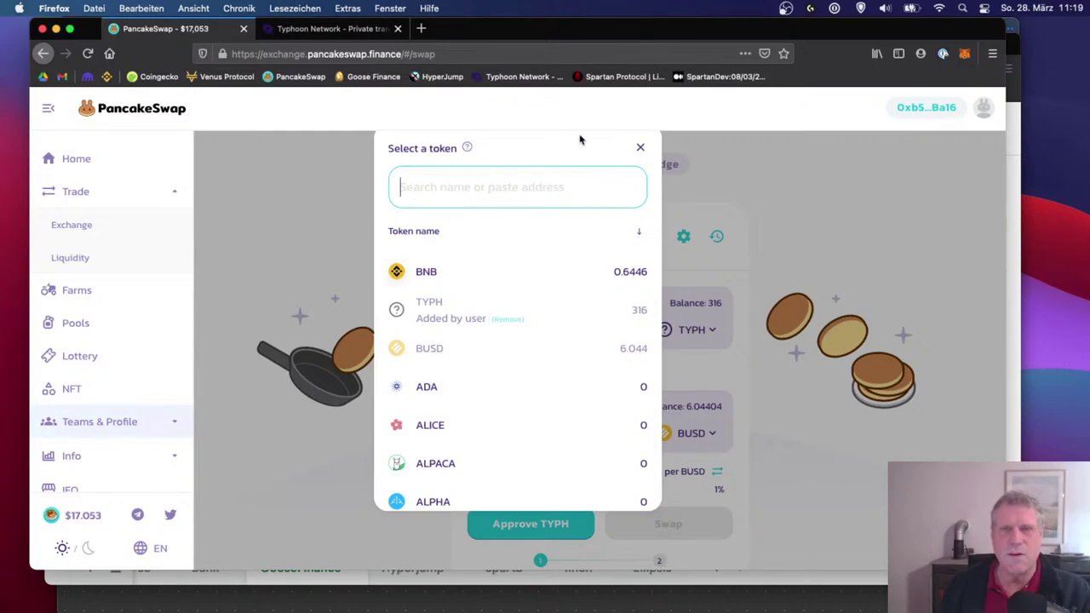
click(641, 148)
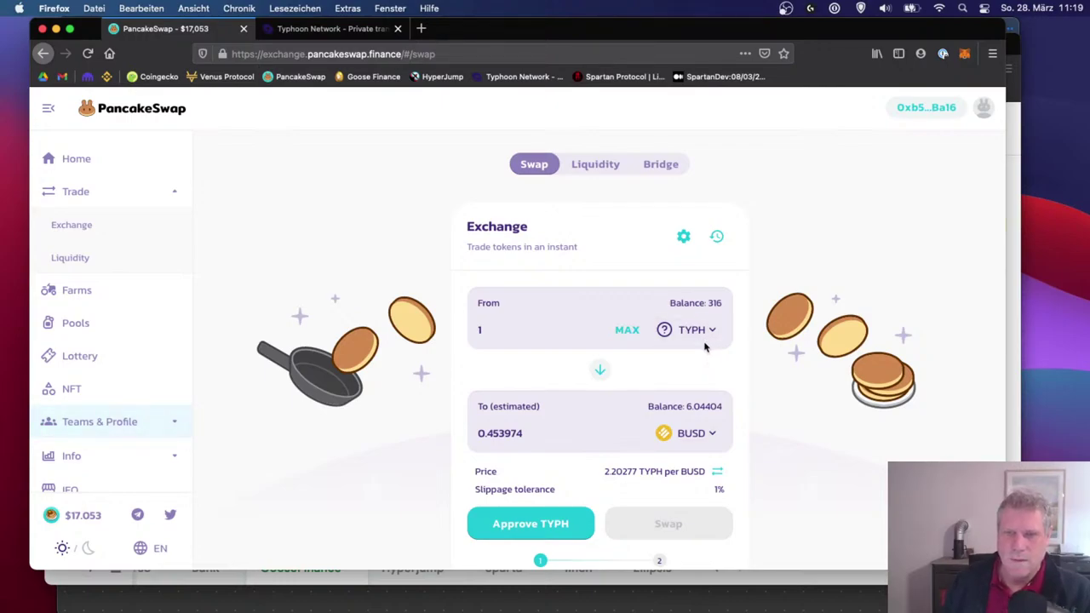
drag(487, 433, 529, 430)
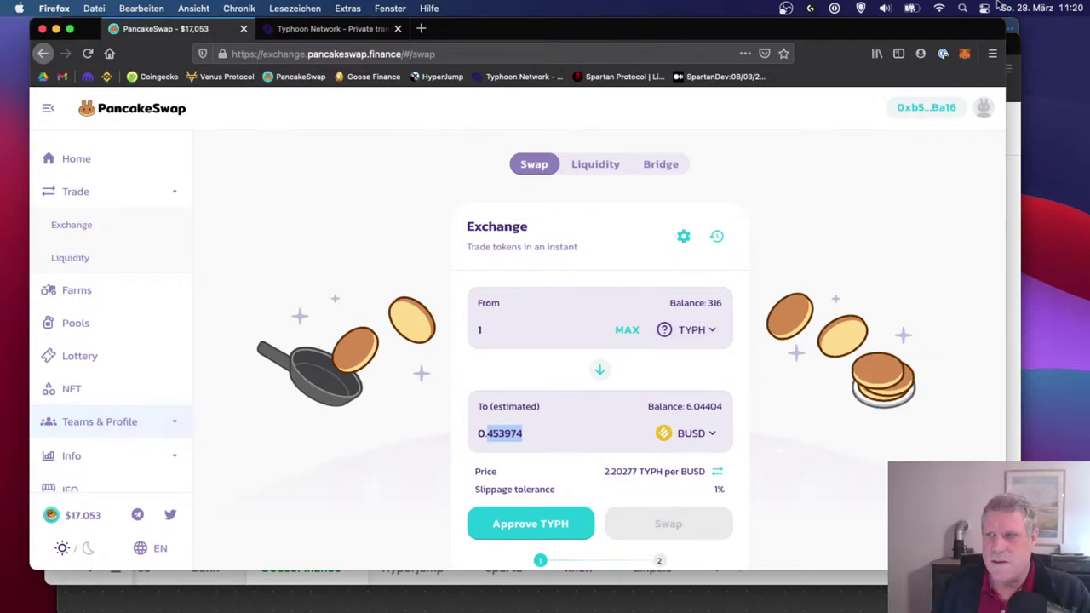
mouse_move(1089, 0)
click(223, 320)
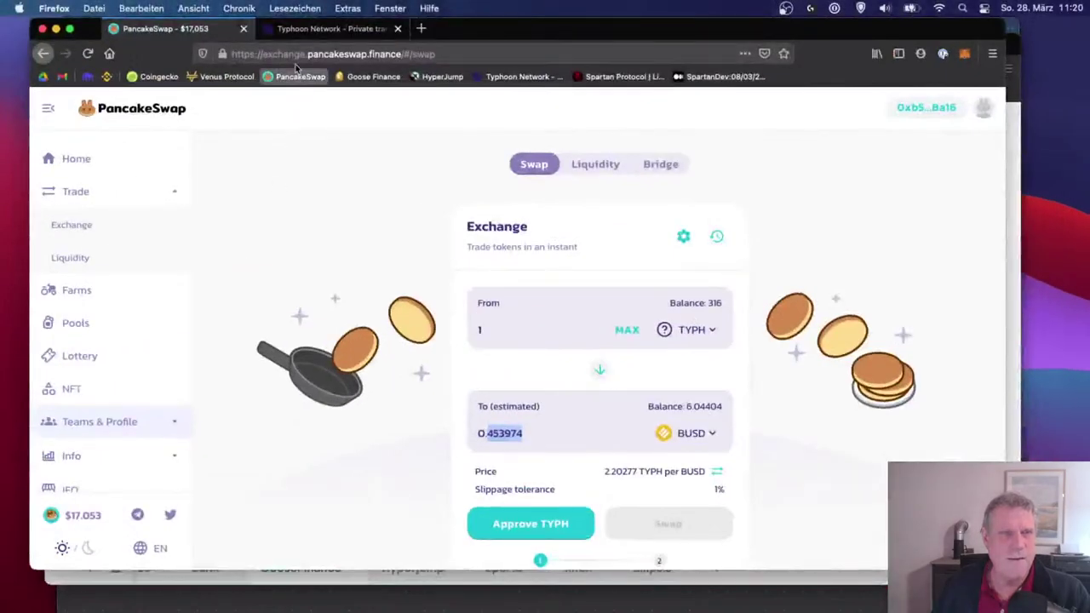
- Open the Goose Finance website and look over its home page and the Layered Farming page
click(375, 76)
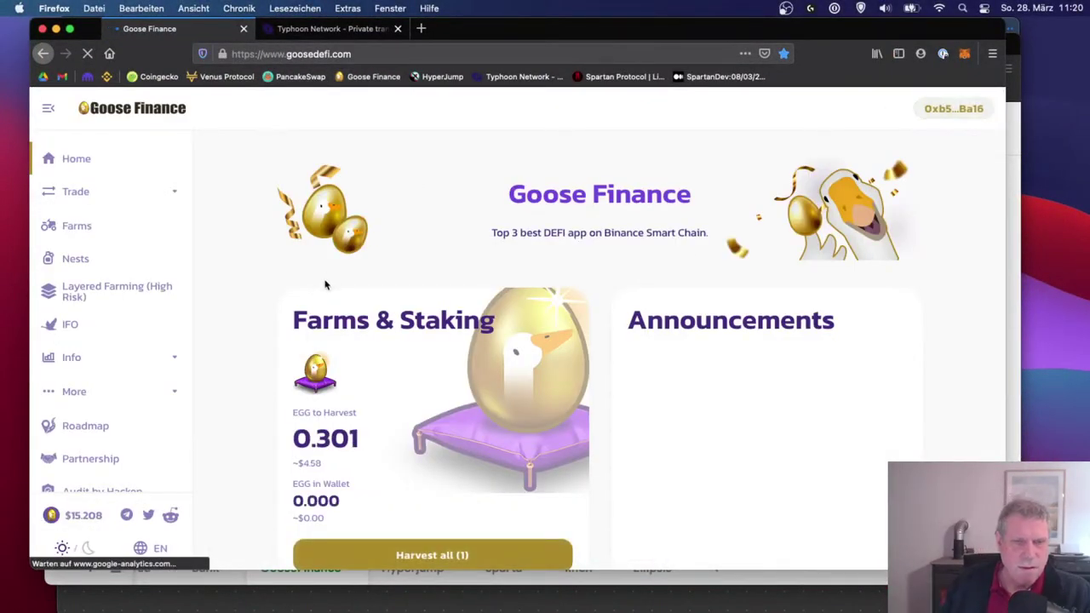
scroll(339, 447, down, 5)
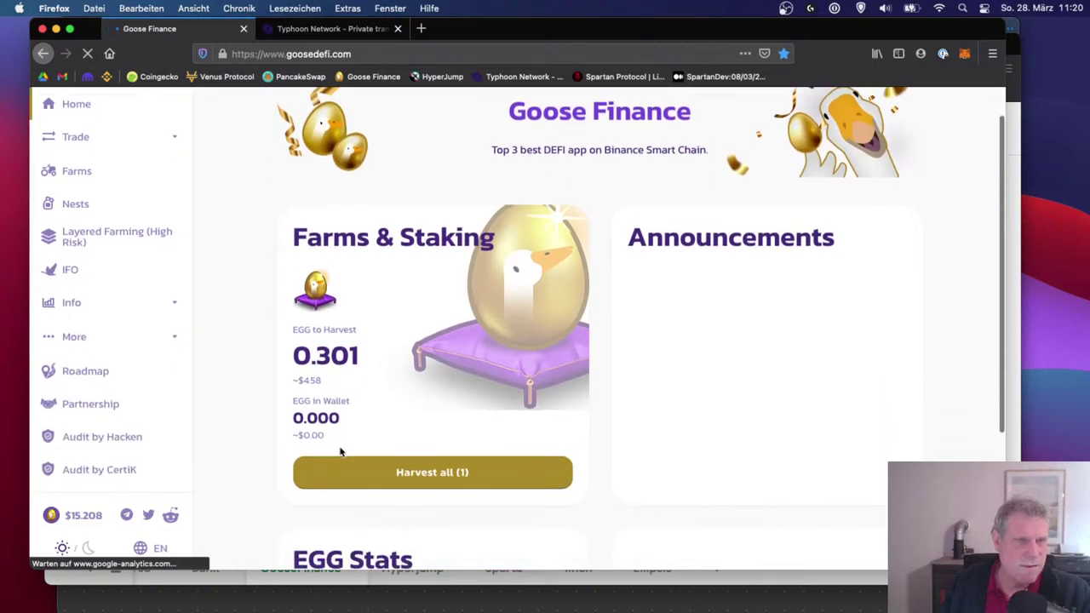
scroll(339, 447, up, 5)
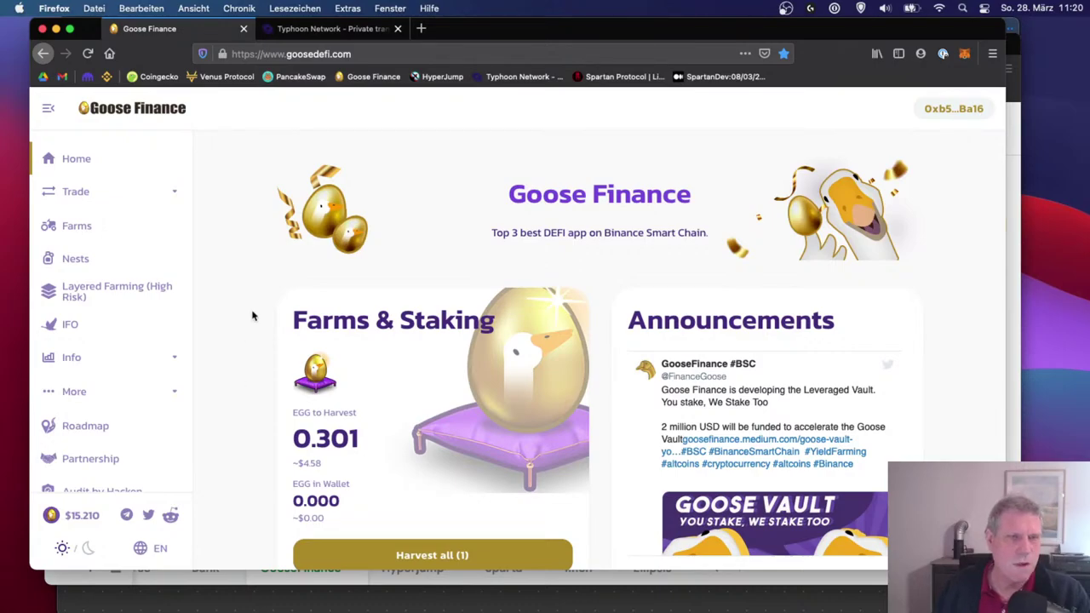
click(159, 295)
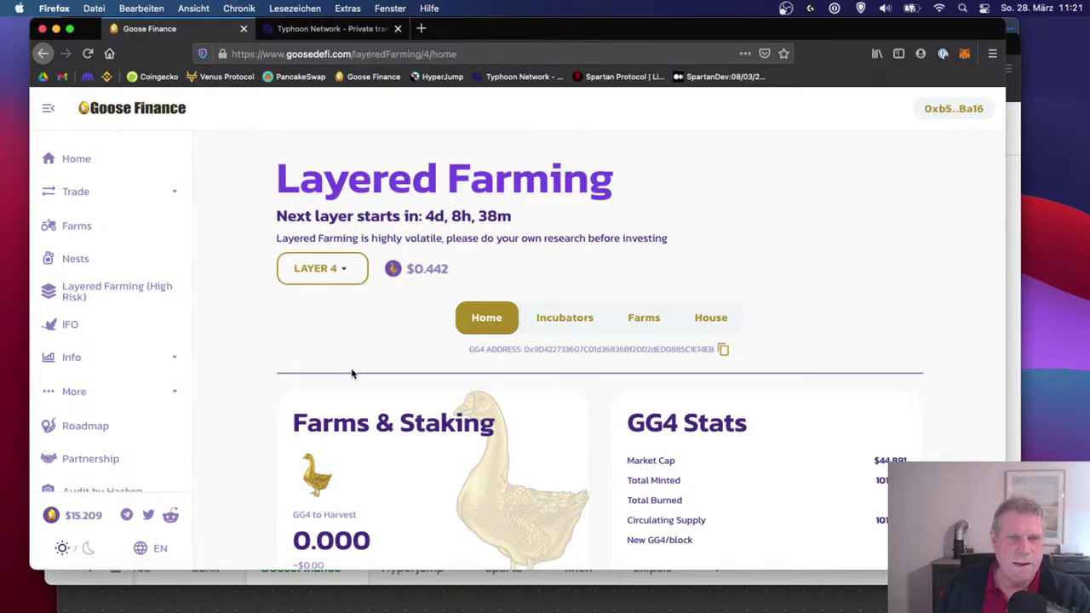
mouse_move(328, 271)
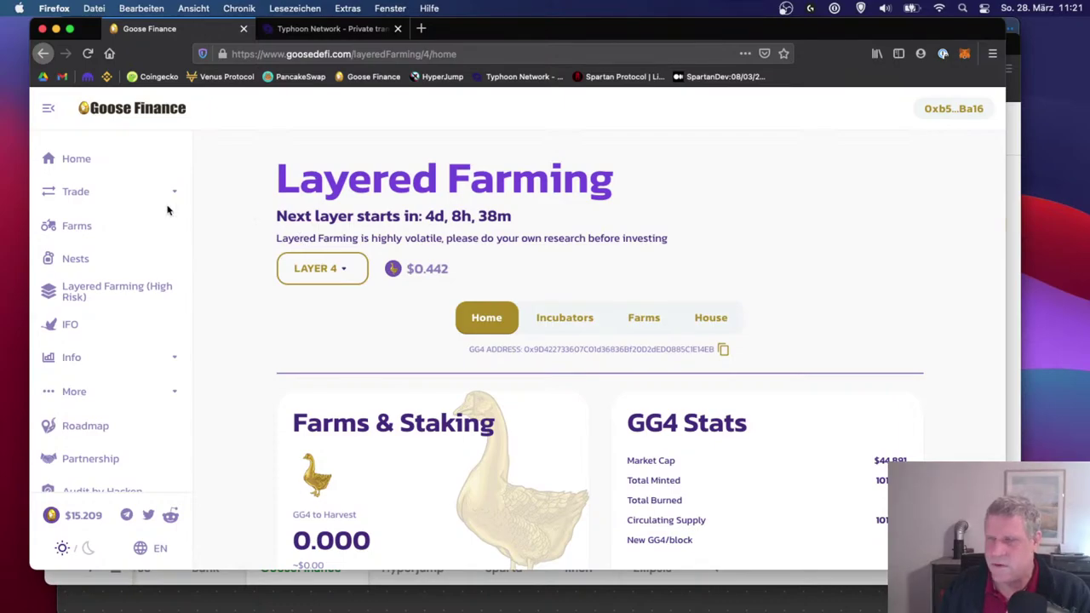
- Return to the Goose Finance home page and read the announcement about the Leveraged Vault
click(75, 167)
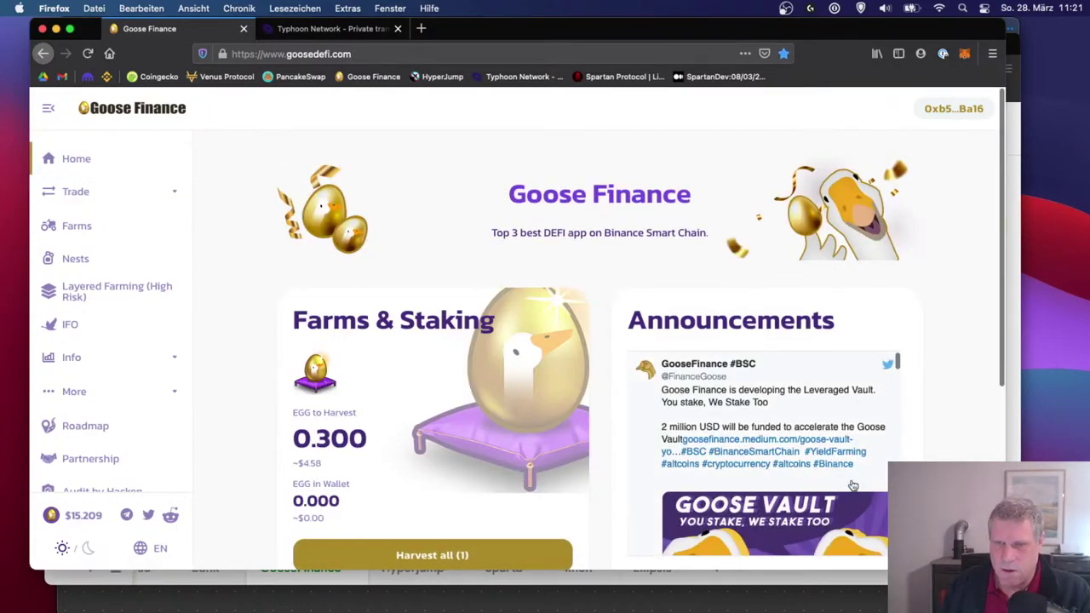
scroll(738, 407, down, 1)
scroll(737, 407, up, 1)
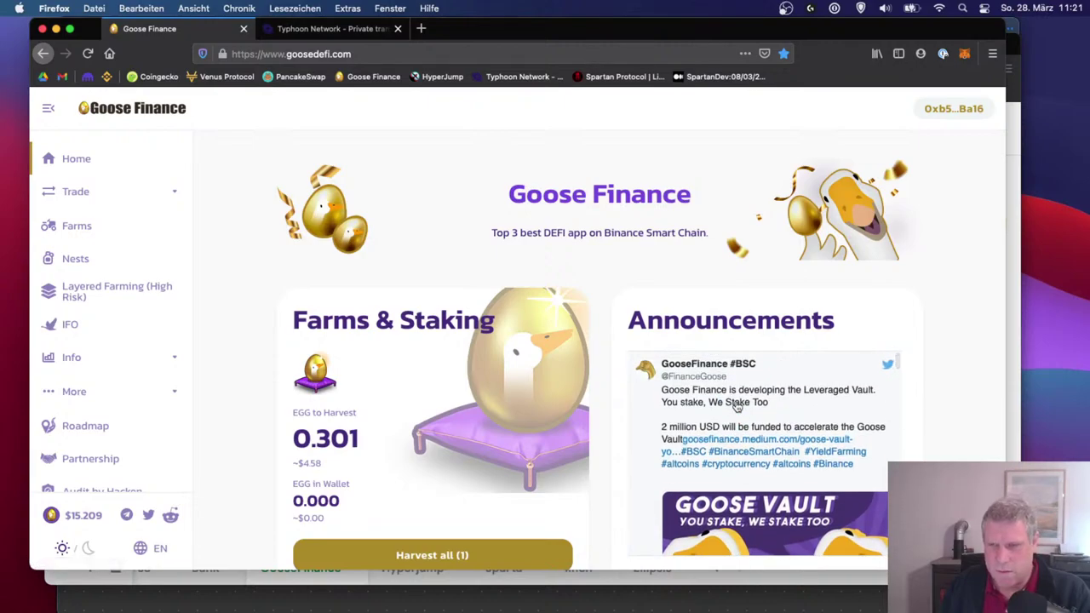
scroll(738, 407, down, 2)
scroll(738, 407, up, 1)
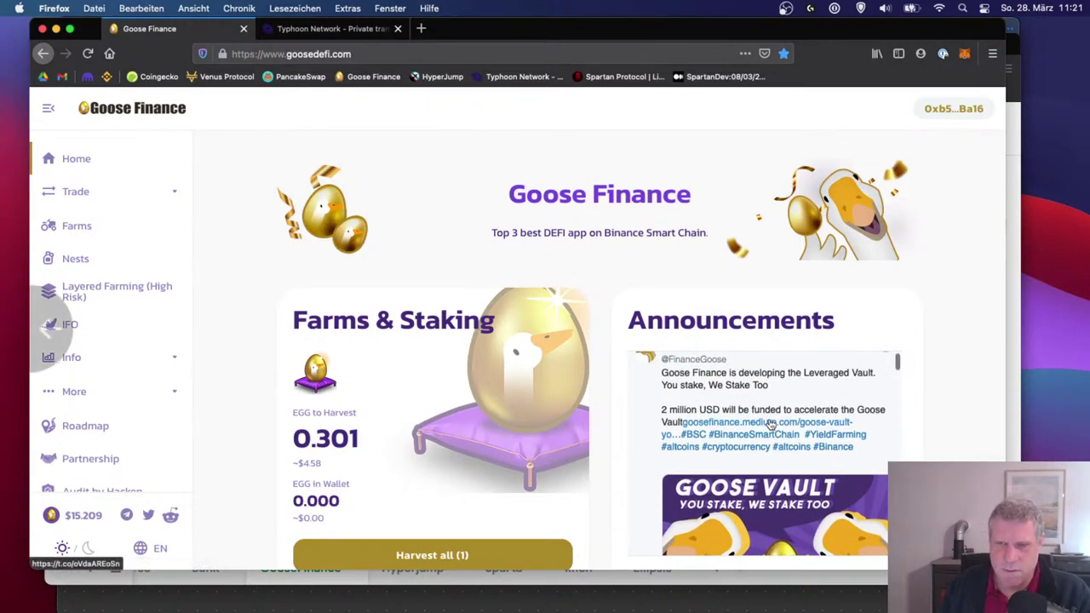